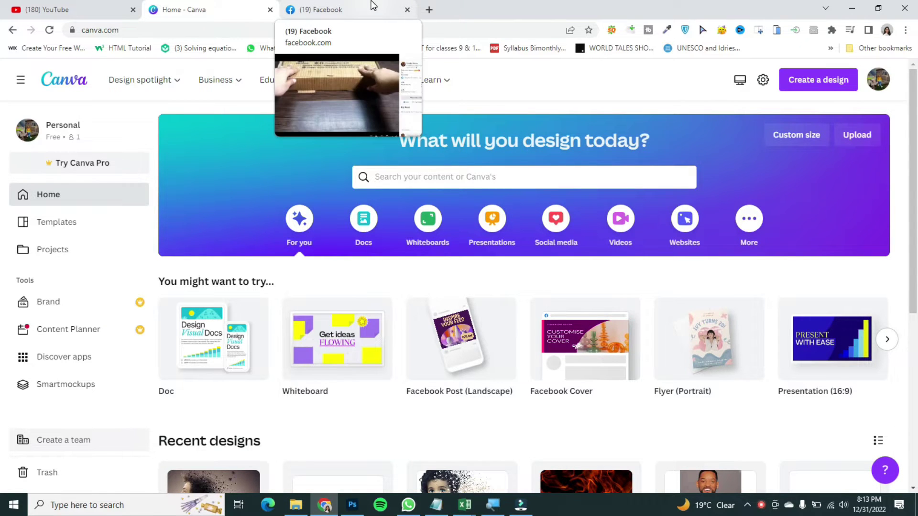
# Switch to Facebook and play the Foodies Mania pizza video as a reference
pyautogui.click(373, 7)
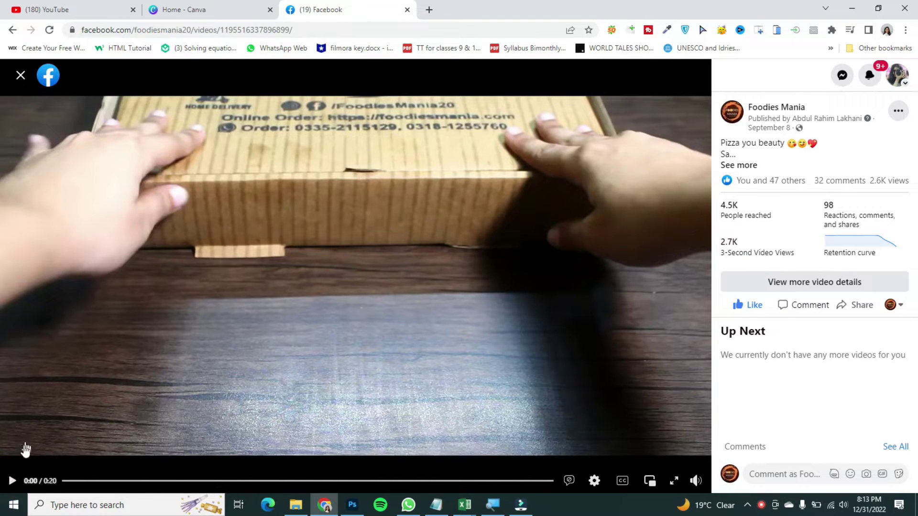
pyautogui.click(11, 481)
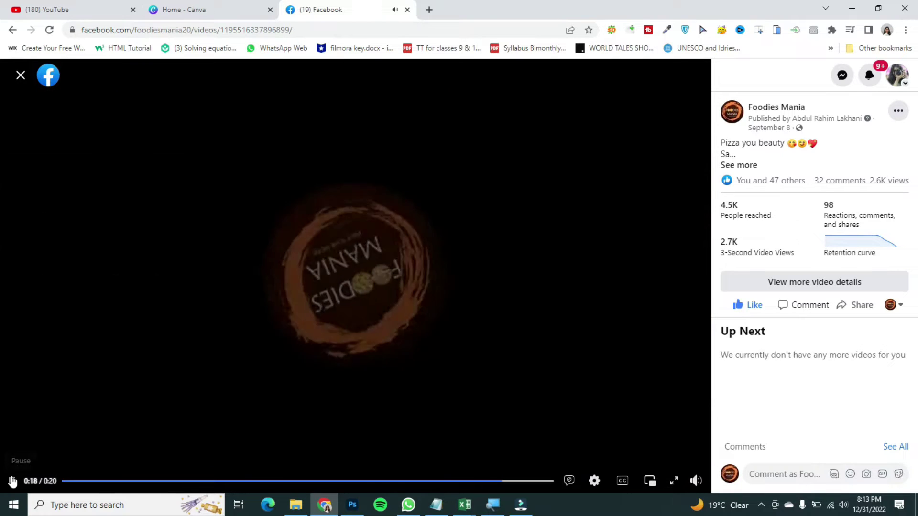
pyautogui.click(11, 482)
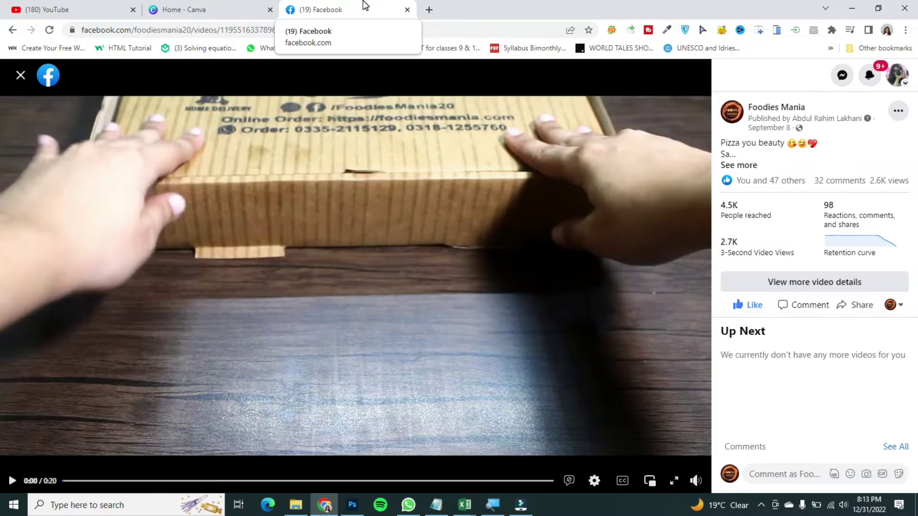
# Switch back to Canva and search its templates for "video"
pyautogui.click(195, 5)
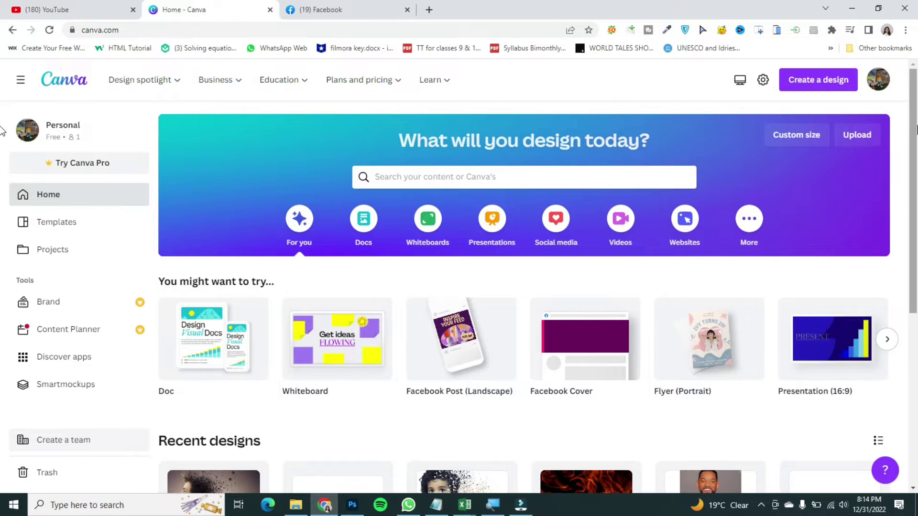
pyautogui.scroll(-5, 913, 192)
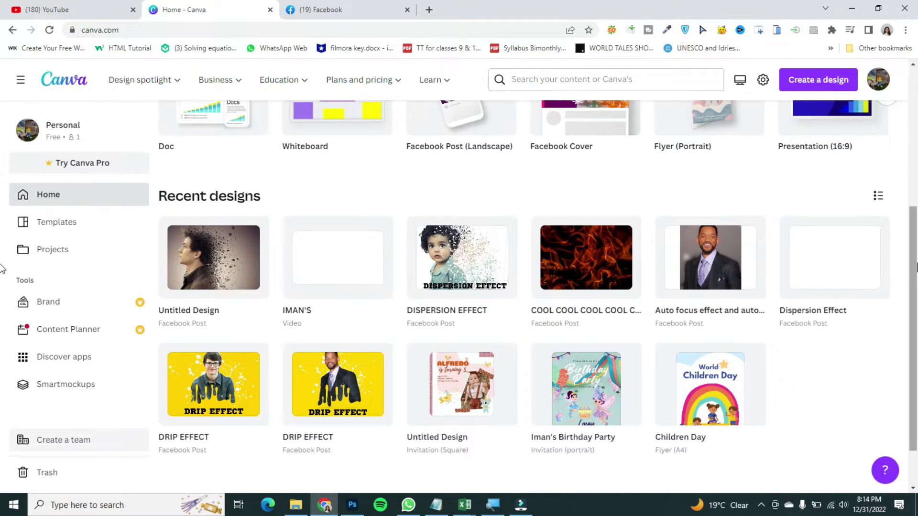
pyautogui.scroll(5, 245, 256)
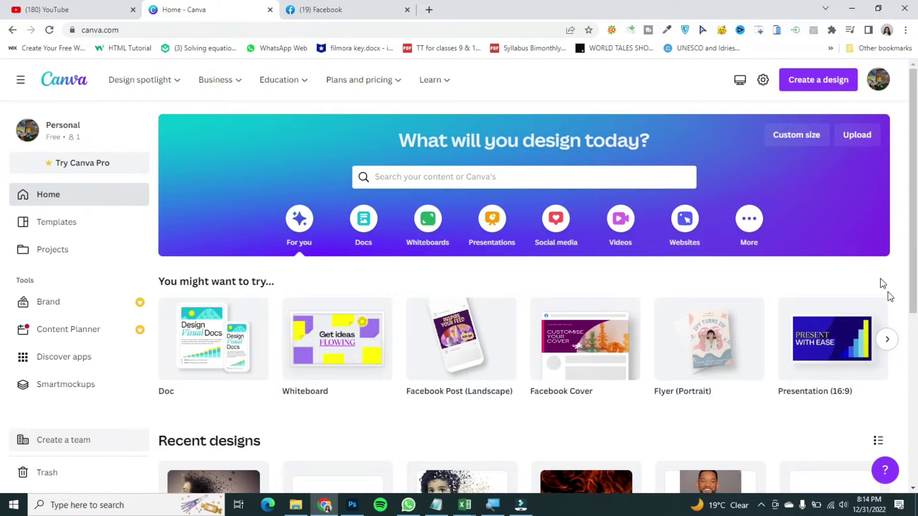
pyautogui.click(887, 339)
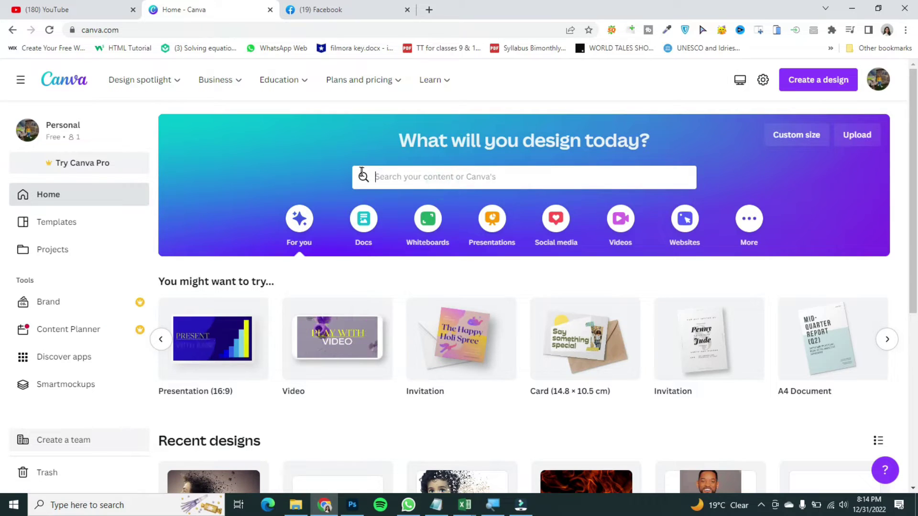
pyautogui.click(444, 182)
pyautogui.write('video')
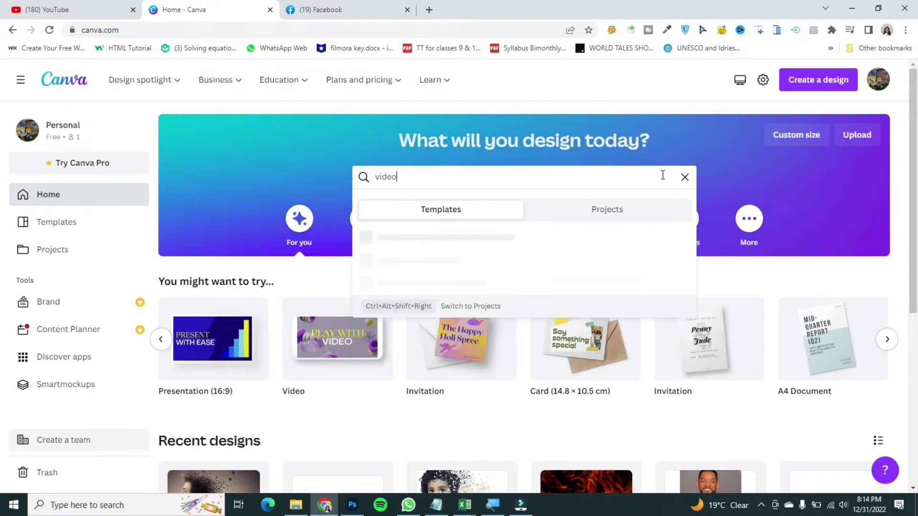
pyautogui.press('Return')
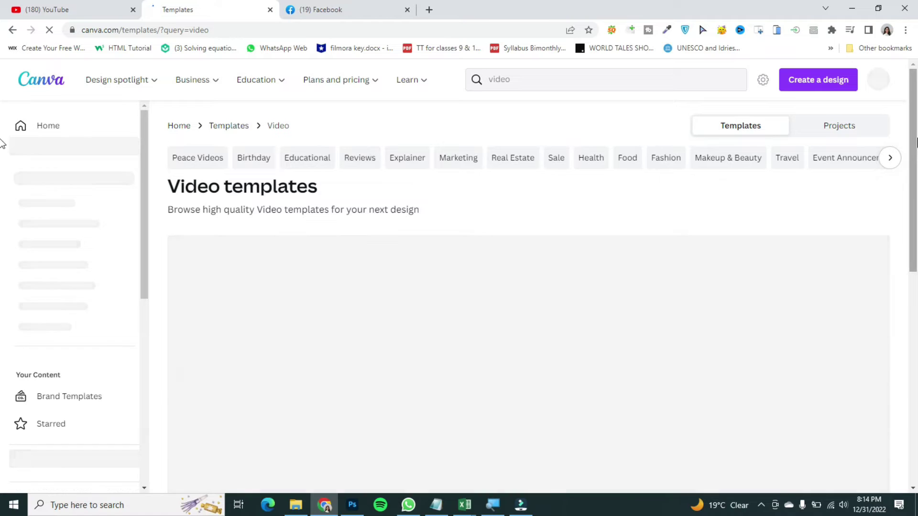
# Browse the video templates and start customizing the Pink & Blue Futuristic Gaming Channel Youtube Intro template
pyautogui.scroll(-1, 1, 162)
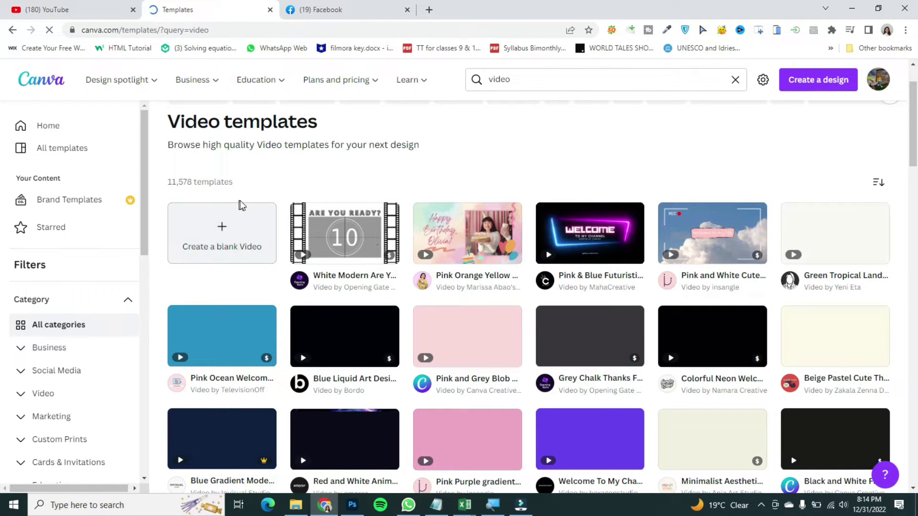
pyautogui.scroll(-1, 1, 132)
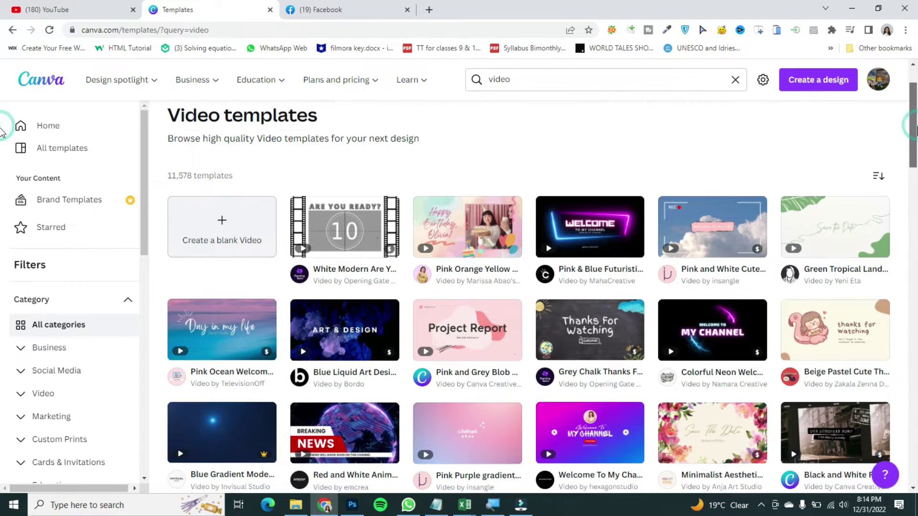
pyautogui.scroll(-2, 2, 132)
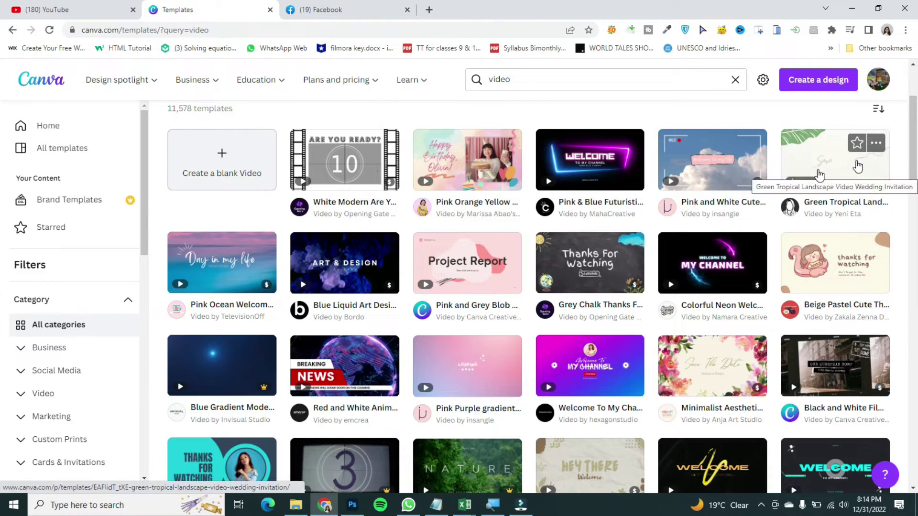
pyautogui.scroll(-5, 2, 197)
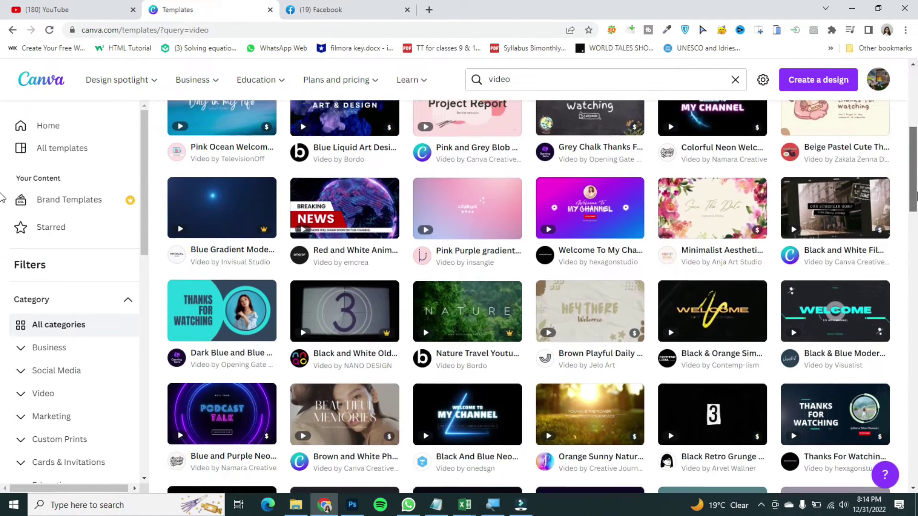
pyautogui.scroll(-5, 3, 197)
pyautogui.scroll(-8, 2, 252)
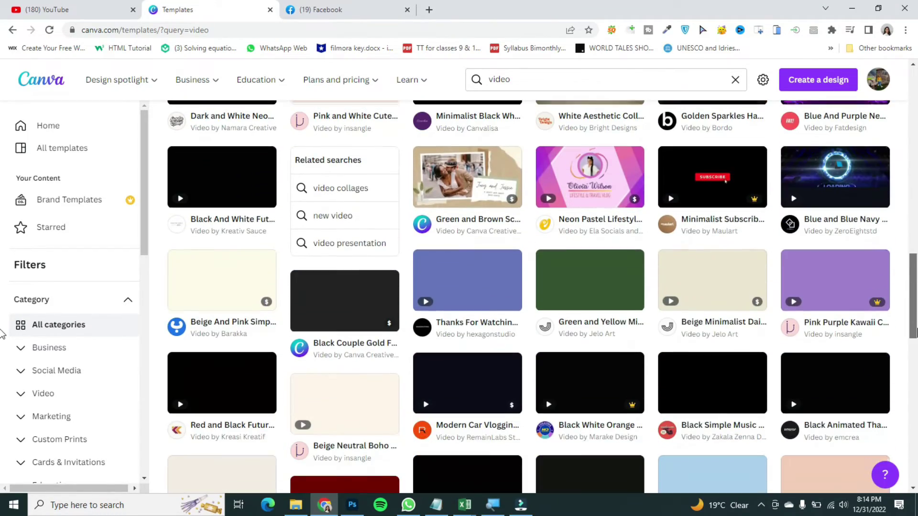
pyautogui.moveTo(917, 328); pyautogui.dragTo(917, 129)
pyautogui.moveTo(572, 311)
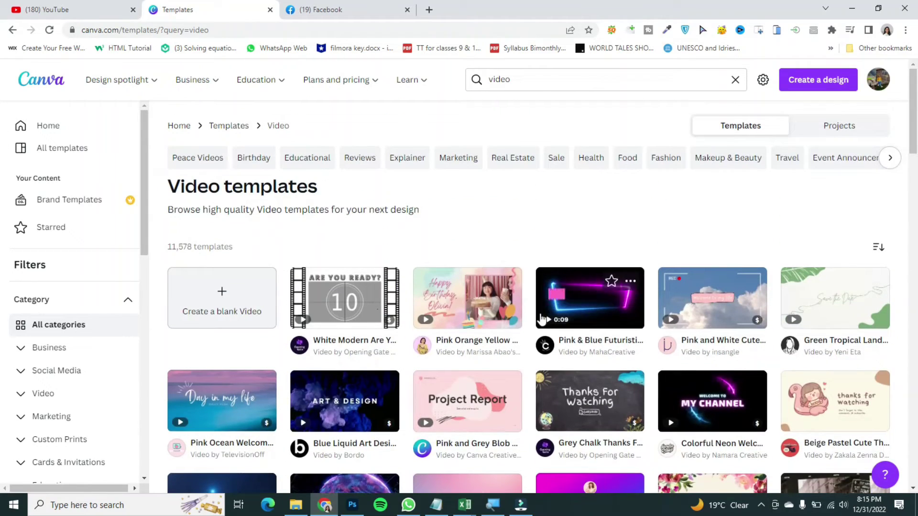
pyautogui.click(572, 311)
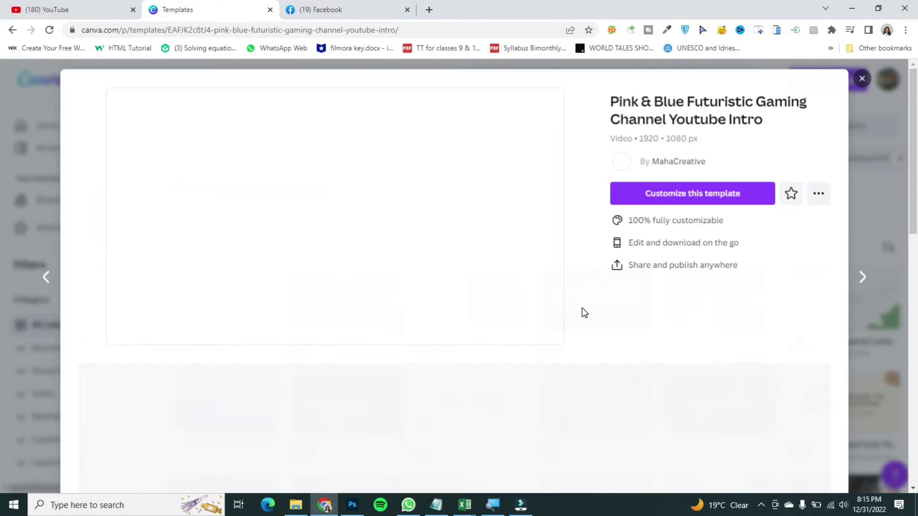
pyautogui.click(717, 196)
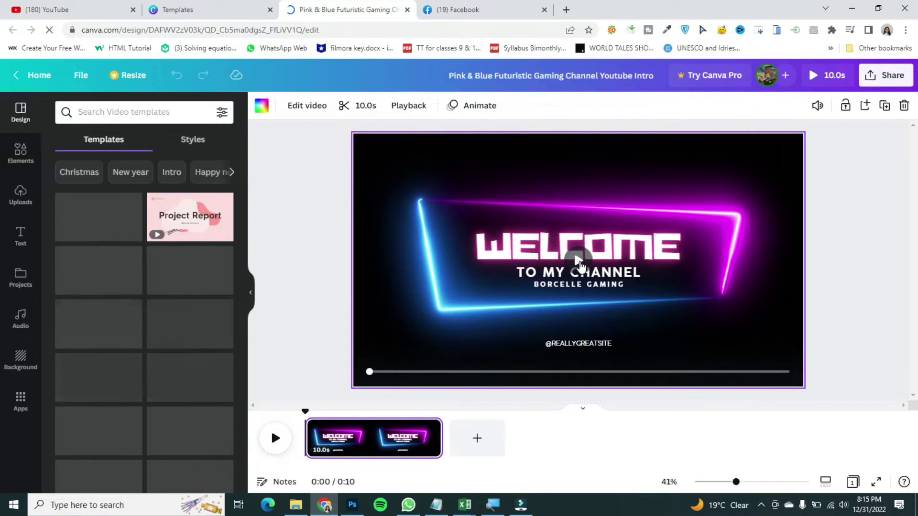
# Preview the template's neon background video and rewind it to the start
pyautogui.click(578, 260)
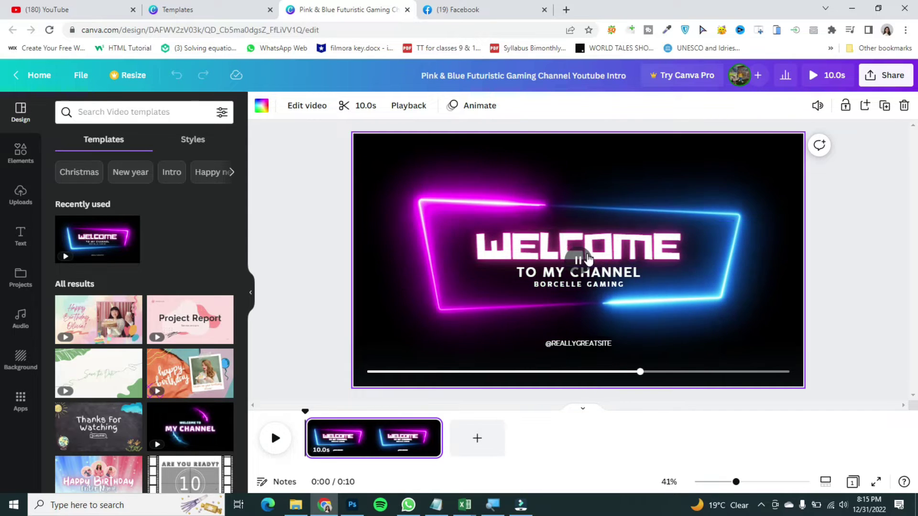
pyautogui.click(556, 379)
pyautogui.moveTo(556, 379); pyautogui.dragTo(367, 372)
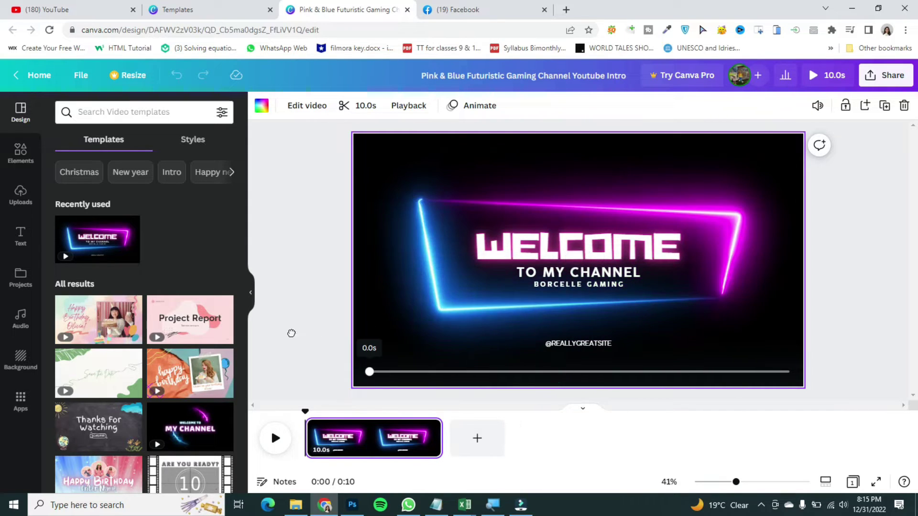
pyautogui.click(556, 286)
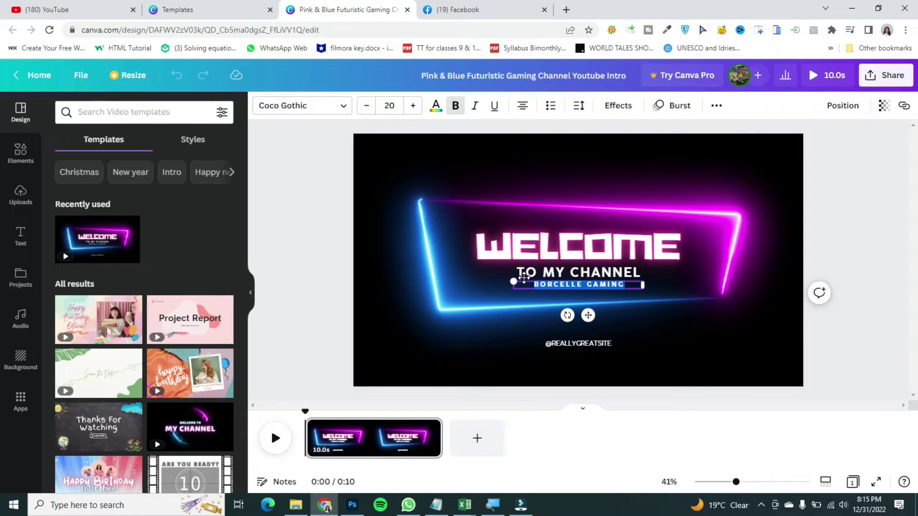
pyautogui.press('BackSpace')
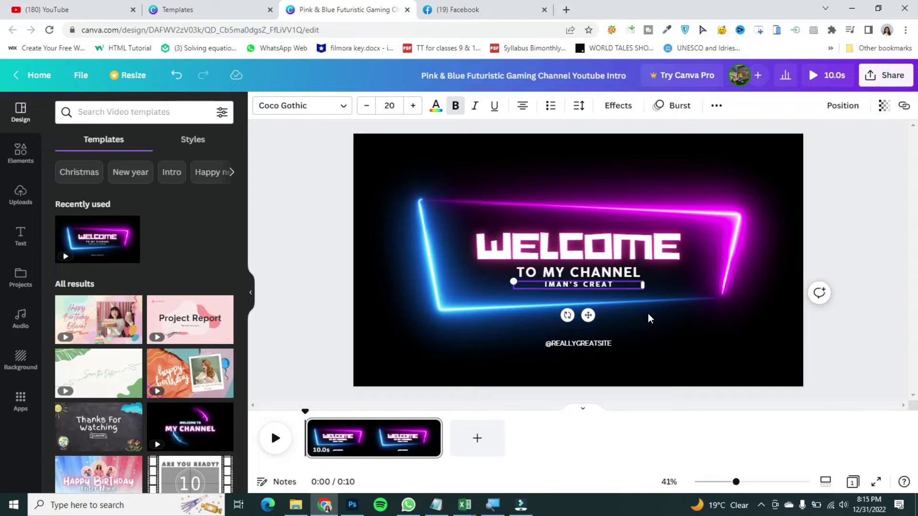
pyautogui.doubleClick(559, 345)
pyautogui.write('@IMANSCREATION')
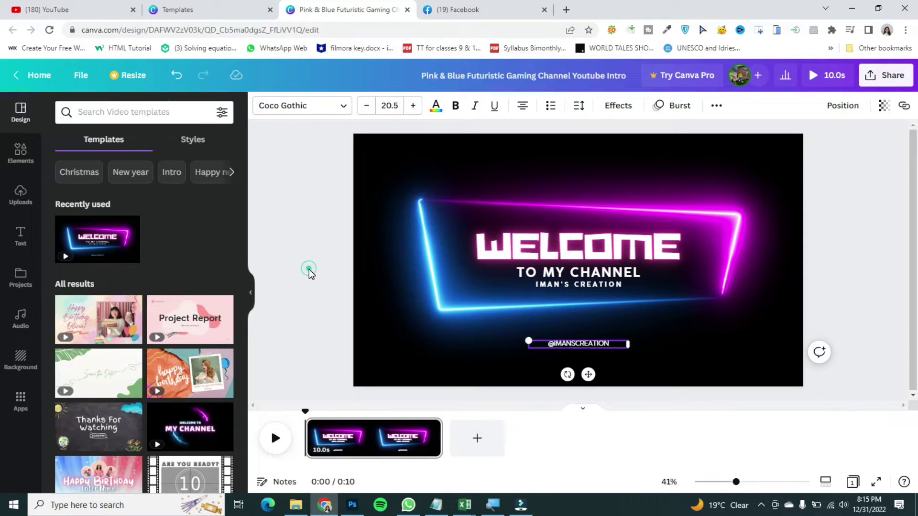
pyautogui.click(508, 370)
# Look over the crop and background options for the neon video and preview the edited intro
pyautogui.click(543, 169)
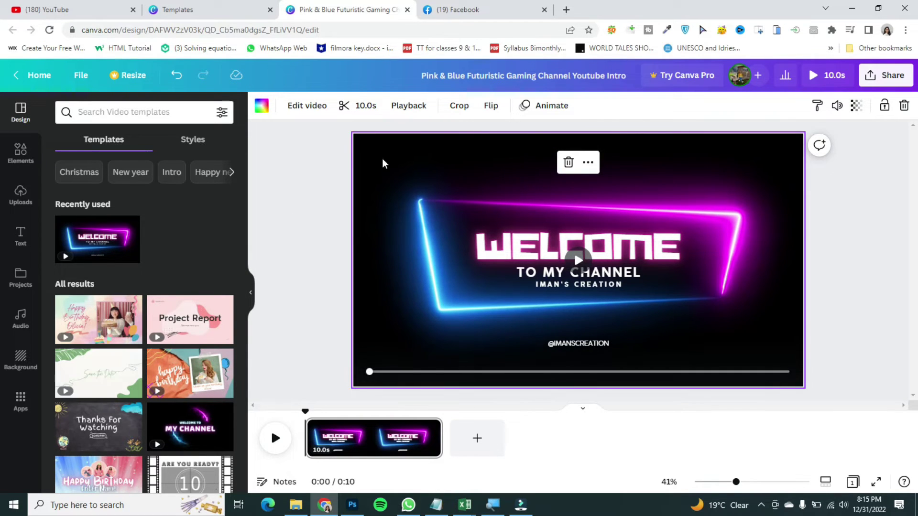
pyautogui.click(459, 105)
pyautogui.click(821, 261)
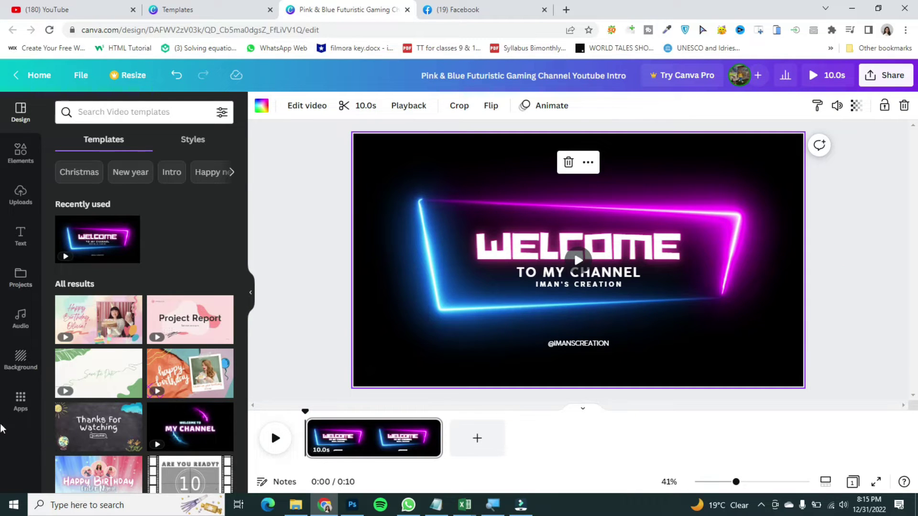
pyautogui.click(21, 353)
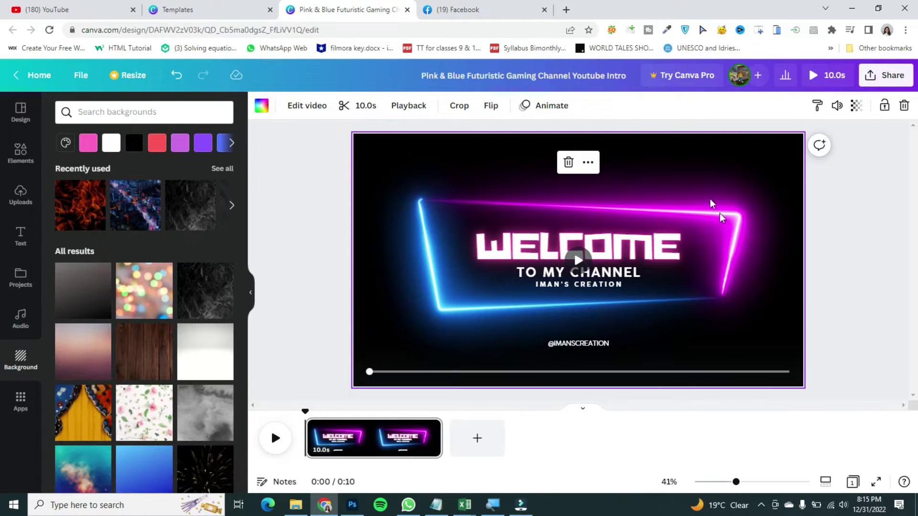
pyautogui.click(578, 260)
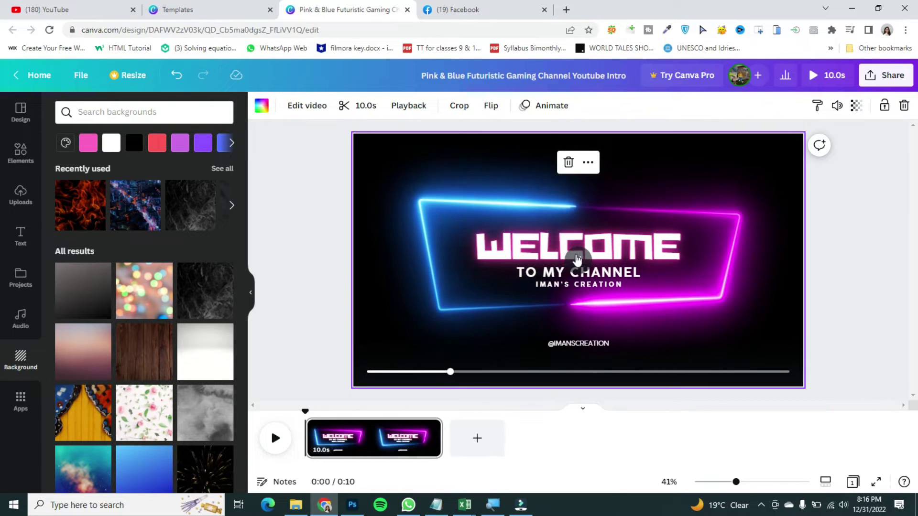
pyautogui.click(580, 260)
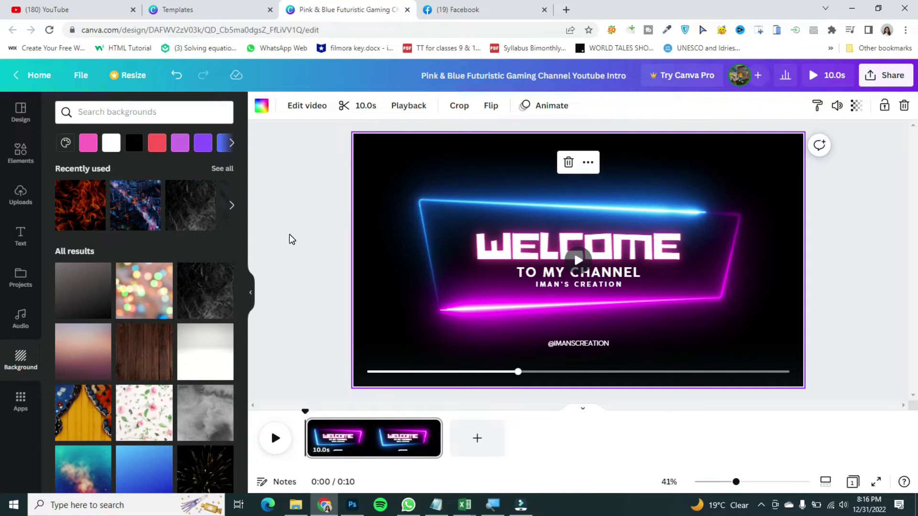
# Return to the video template results and create a blank video
pyautogui.click(168, 7)
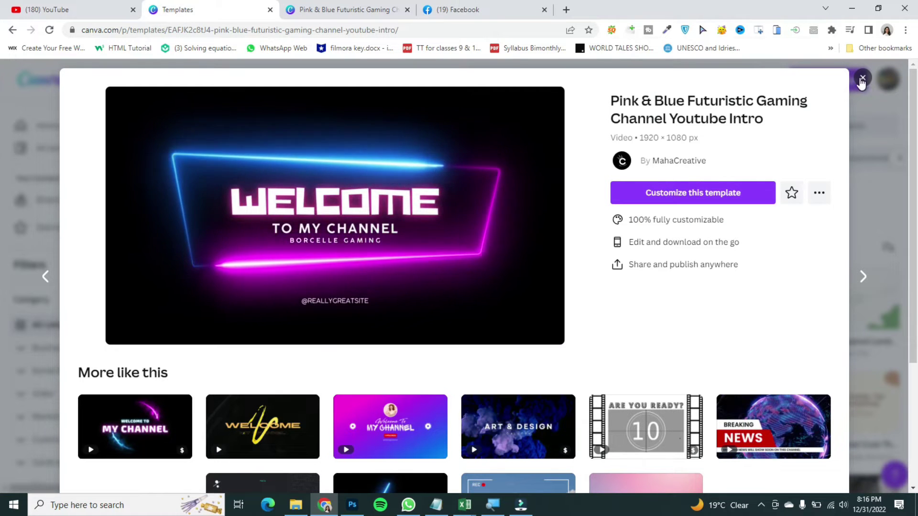
pyautogui.click(862, 79)
pyautogui.moveTo(915, 120)
pyautogui.mouseDown()
pyautogui.moveTo(916, 134)
pyautogui.moveTo(916, 122)
pyautogui.mouseUp()
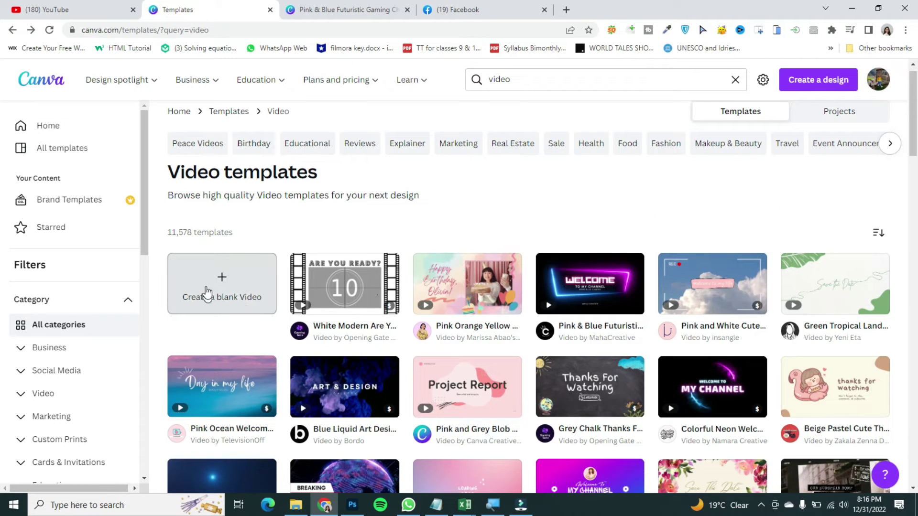
pyautogui.click(222, 289)
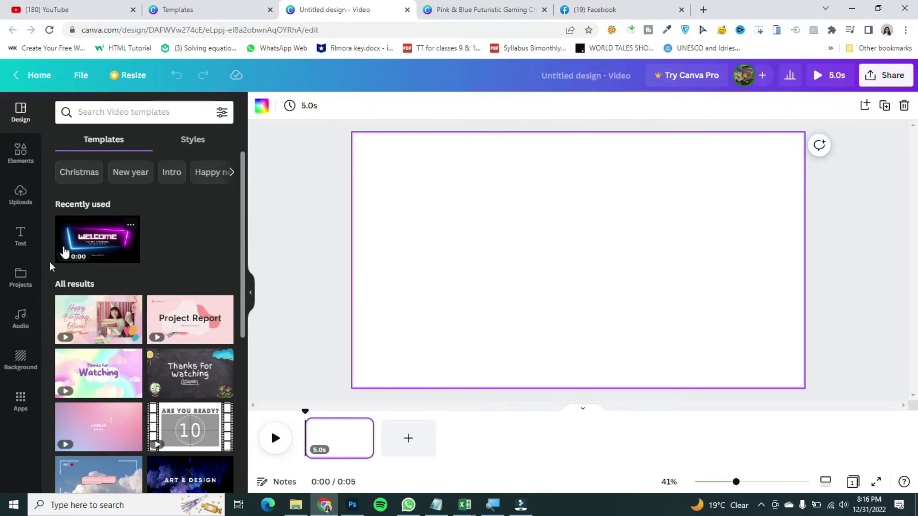
# Move the Audio shortcut out of the editor's side tools into Apps and return to the design templates
pyautogui.click(14, 313)
pyautogui.click(7, 305)
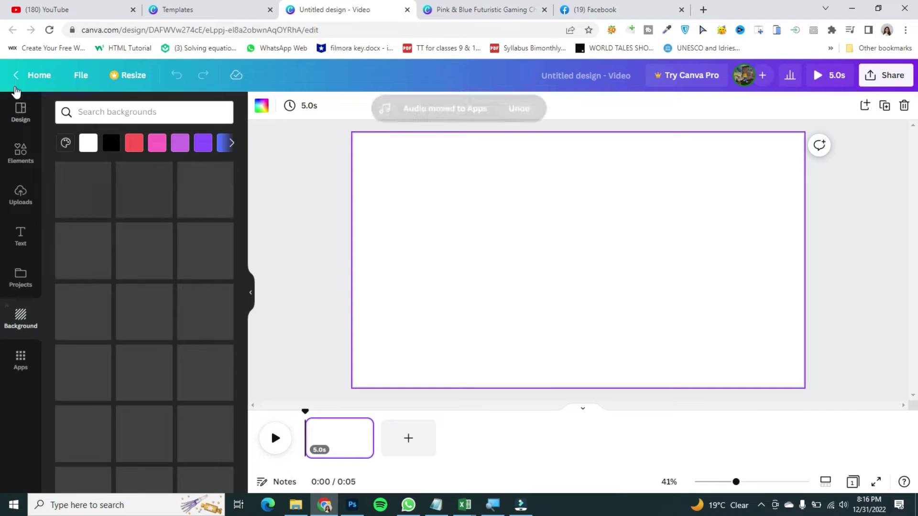
pyautogui.click(20, 148)
pyautogui.click(19, 123)
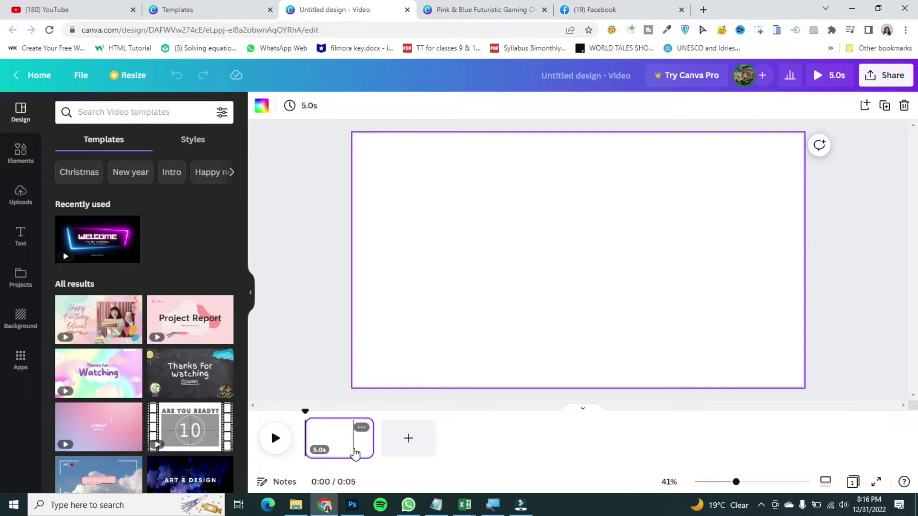
# Extend the blank page's duration to 16 seconds on the timeline
pyautogui.click(367, 436)
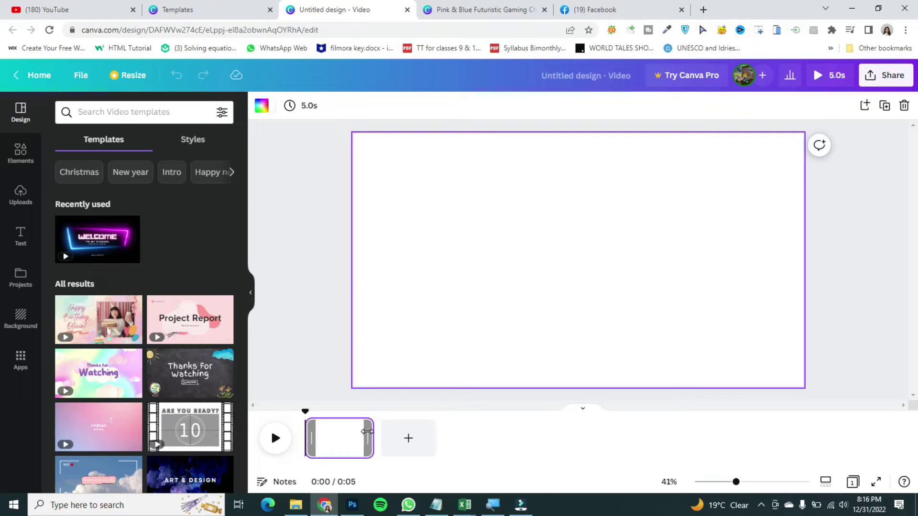
pyautogui.moveTo(370, 438)
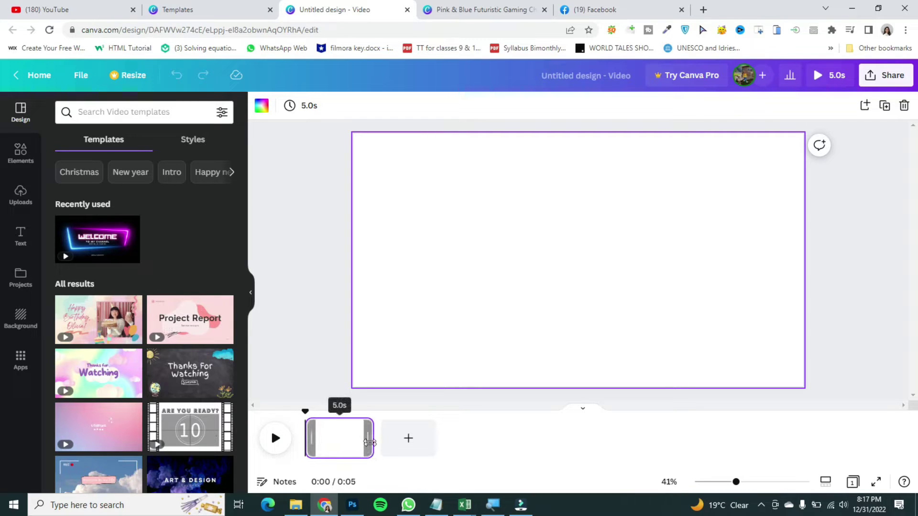
pyautogui.moveTo(370, 441); pyautogui.dragTo(522, 443)
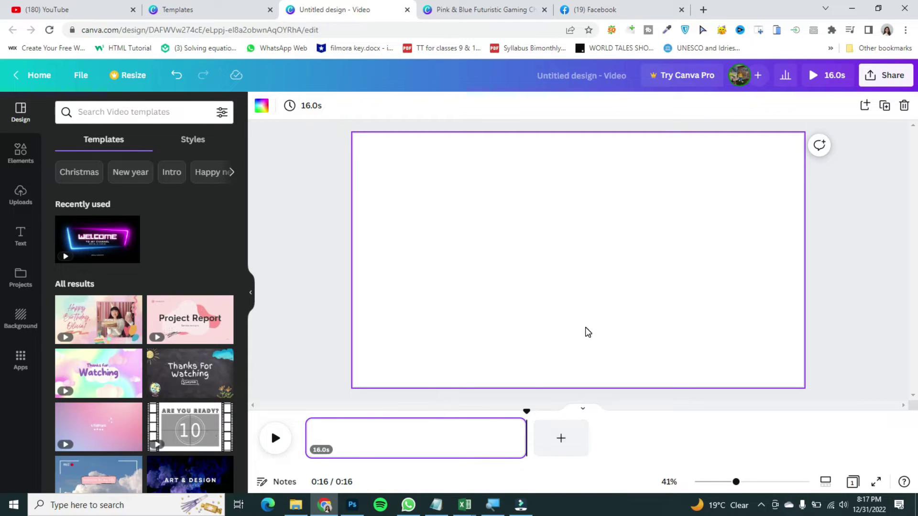
# Shorten the blank page's duration on the timeline to 5.9 seconds
pyautogui.moveTo(525, 439); pyautogui.dragTo(374, 449)
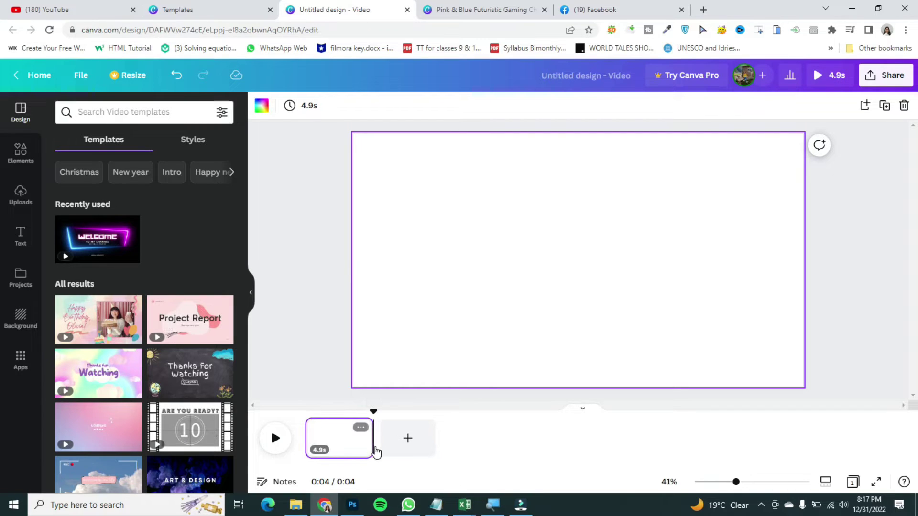
pyautogui.click(373, 449)
pyautogui.moveTo(371, 442)
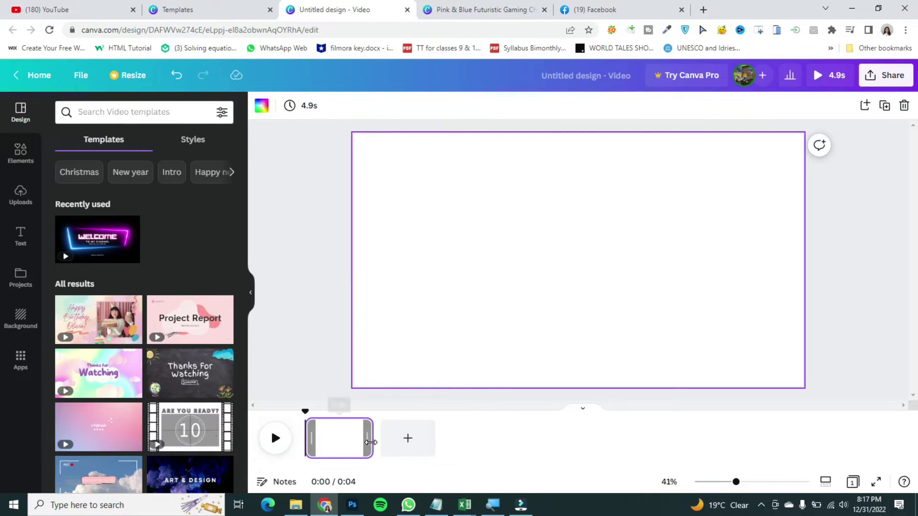
pyautogui.moveTo(362, 442); pyautogui.dragTo(386, 442)
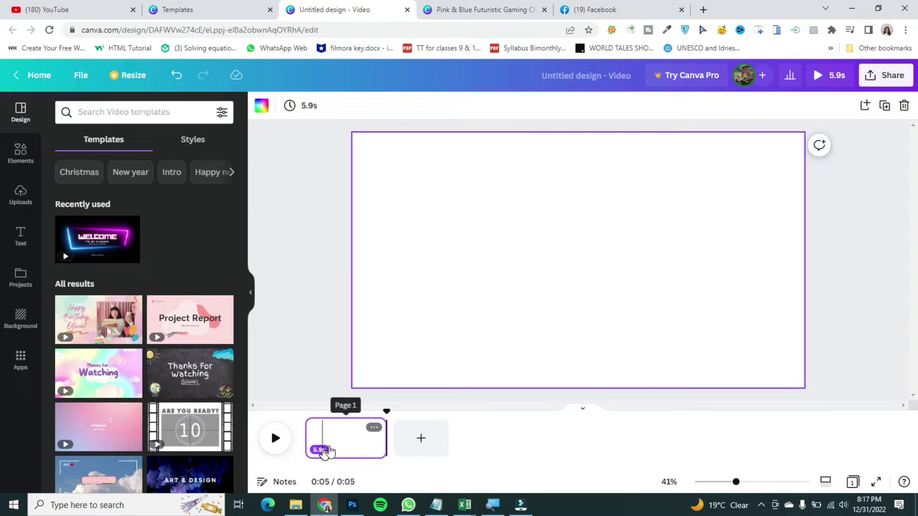
# Add four more blank pages to the timeline after the first page
pyautogui.click(415, 443)
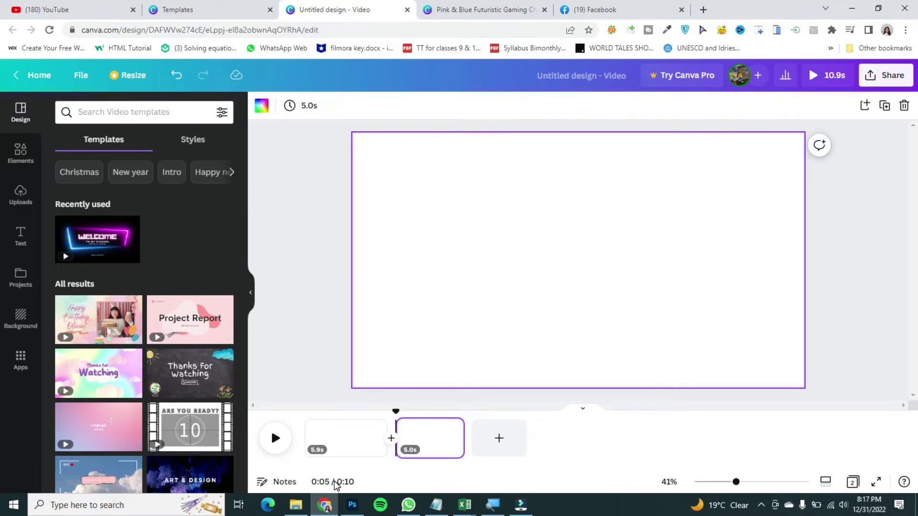
pyautogui.moveTo(397, 412); pyautogui.dragTo(439, 411)
pyautogui.click(498, 441)
pyautogui.click(582, 448)
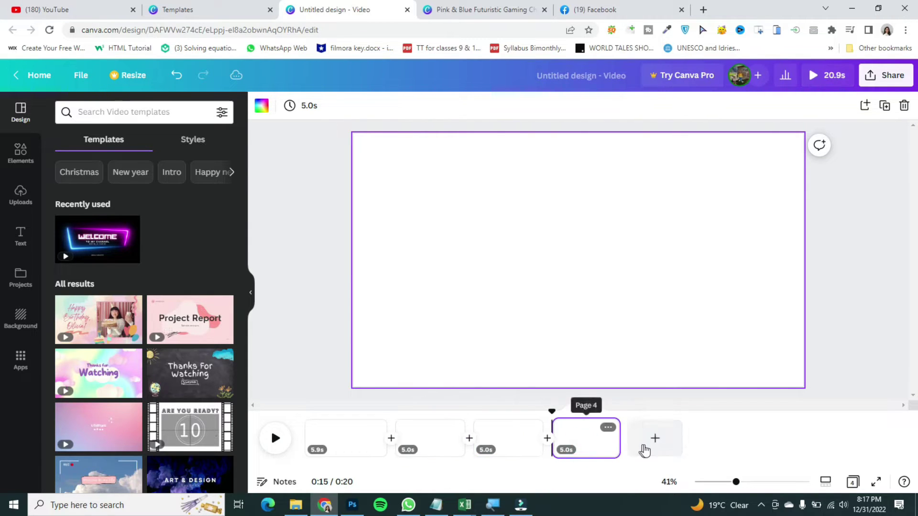
pyautogui.click(653, 450)
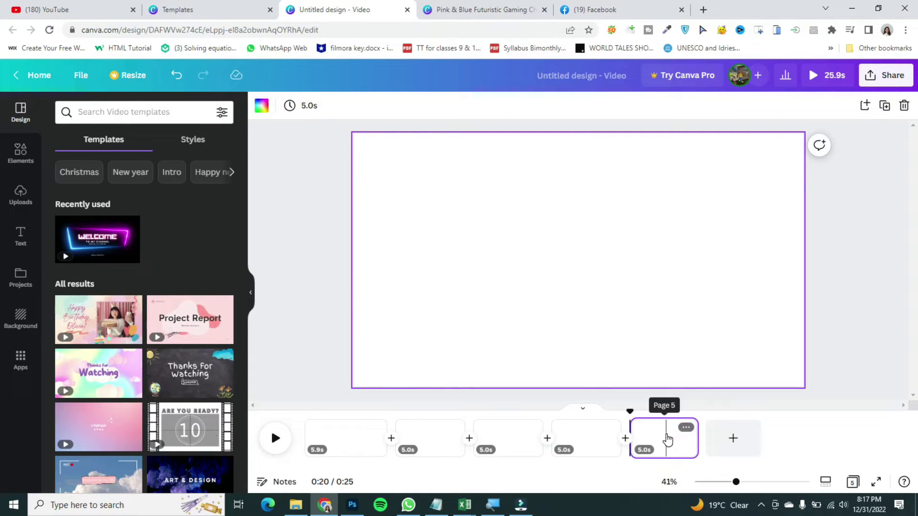
# Delete the four added pages so only the first page remains on the timeline
pyautogui.press('Delete')
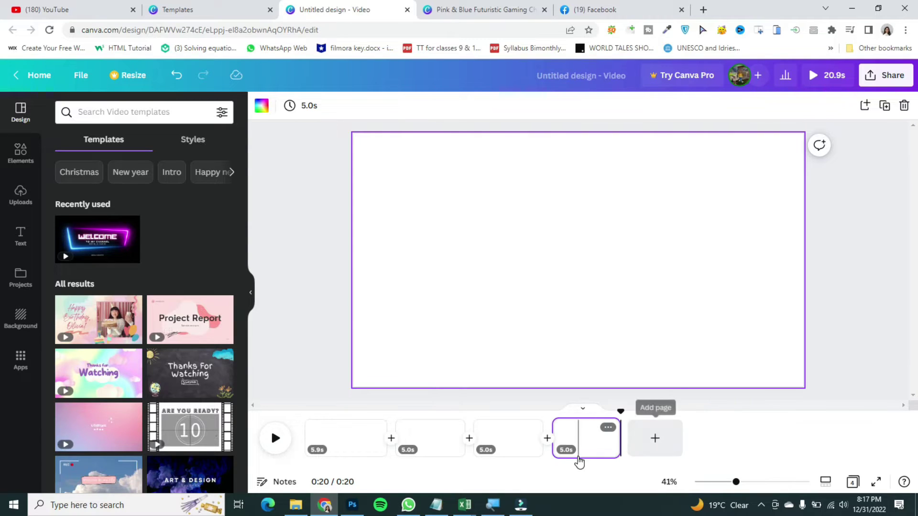
pyautogui.click(607, 427)
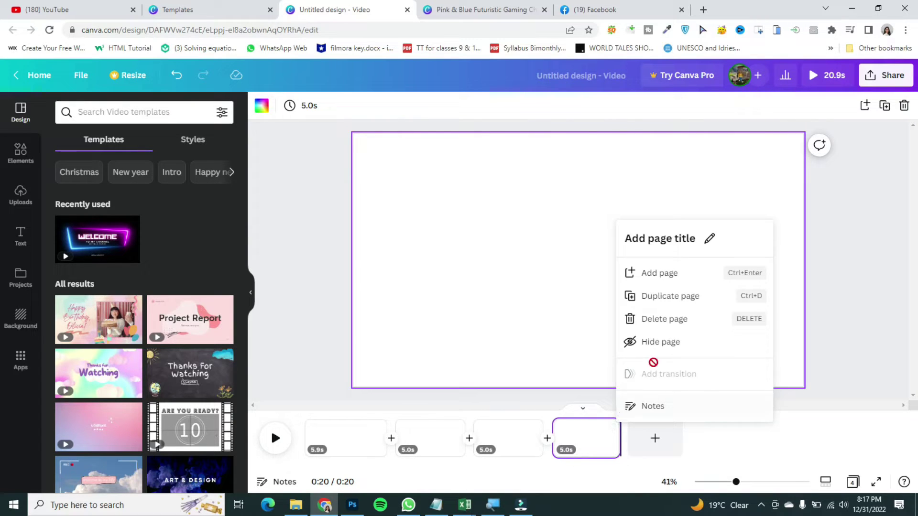
pyautogui.click(651, 319)
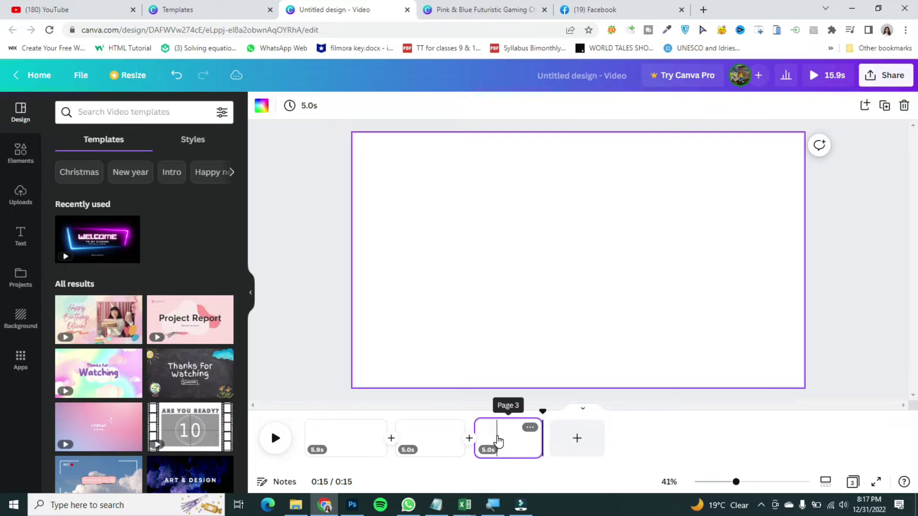
pyautogui.press('Delete')
pyautogui.press('Delete')
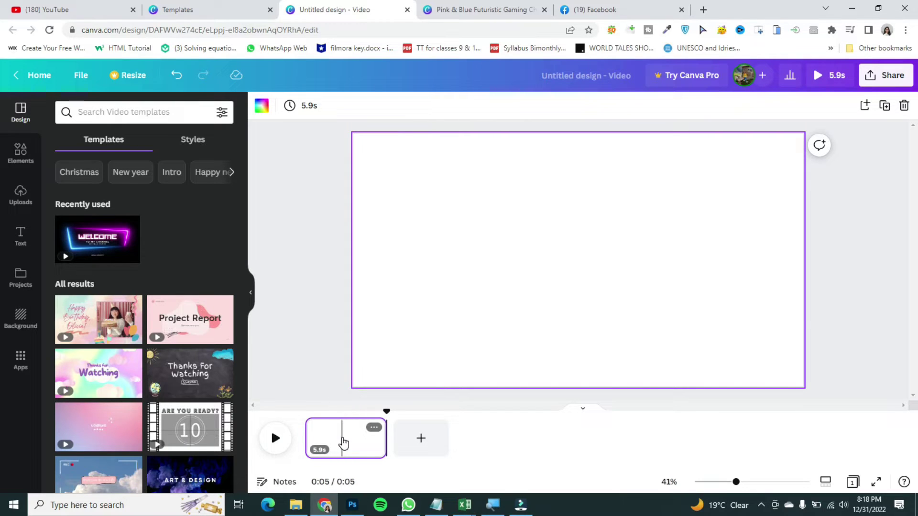
# Split the page near its middle into a 3.0-second page and a 2.8-second page and select the first one
pyautogui.moveTo(387, 411)
pyautogui.mouseDown()
pyautogui.moveTo(366, 402)
pyautogui.moveTo(387, 410)
pyautogui.moveTo(348, 415)
pyautogui.mouseUp()
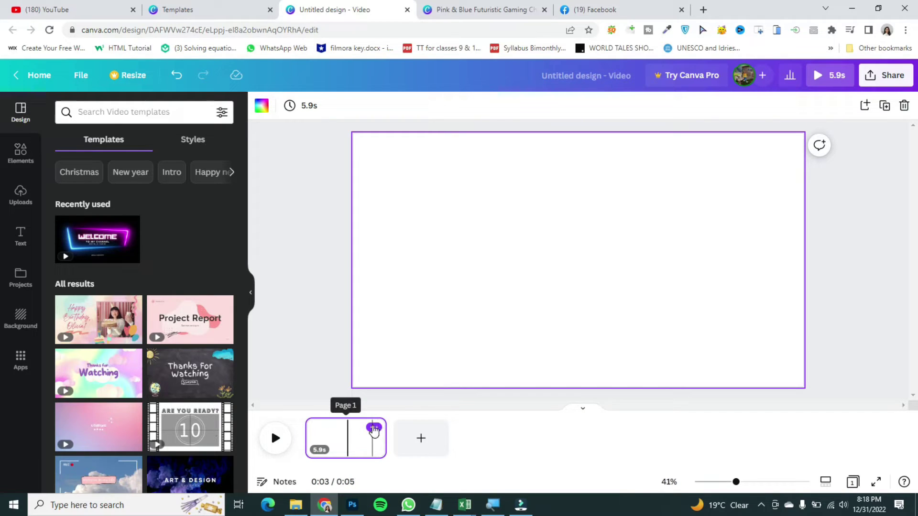
pyautogui.click(374, 429)
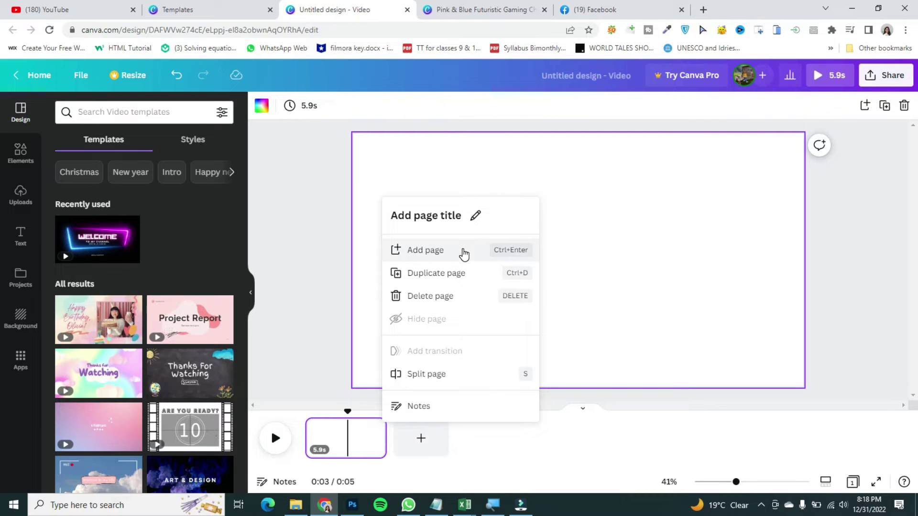
pyautogui.click(422, 375)
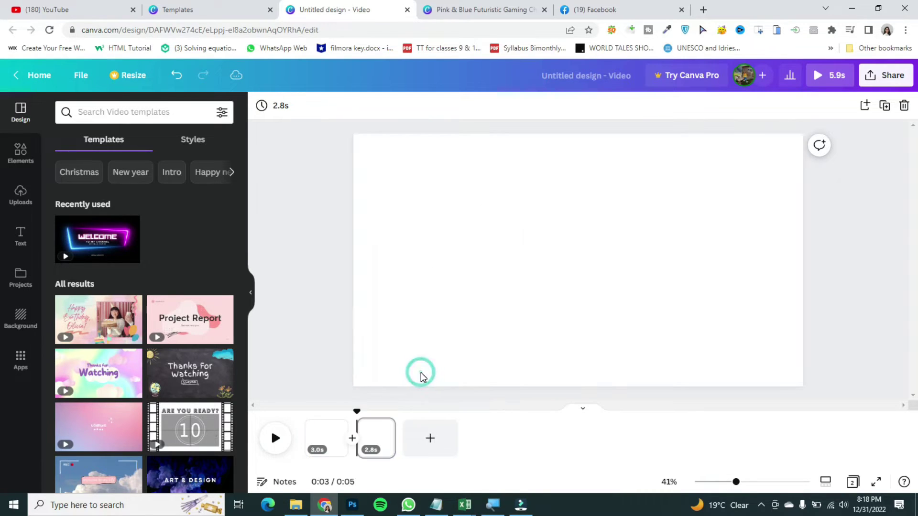
pyautogui.click(367, 445)
pyautogui.click(315, 444)
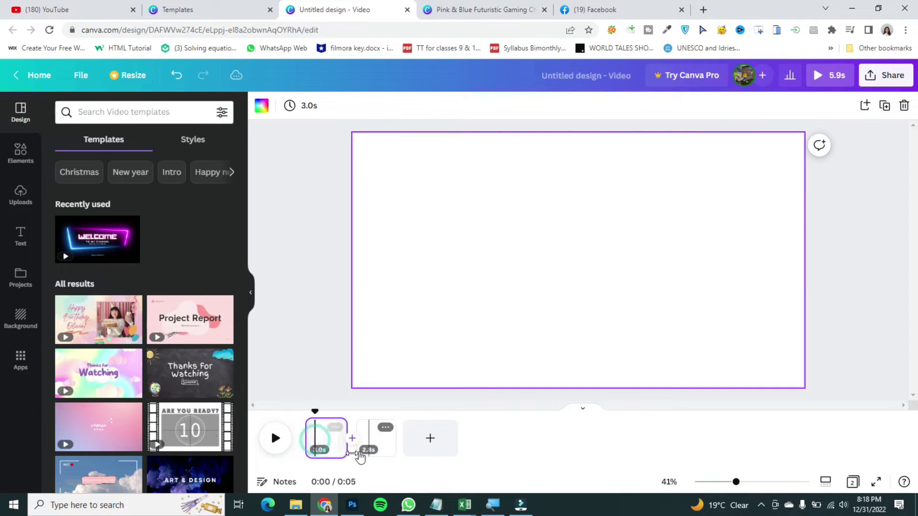
pyautogui.moveTo(382, 439)
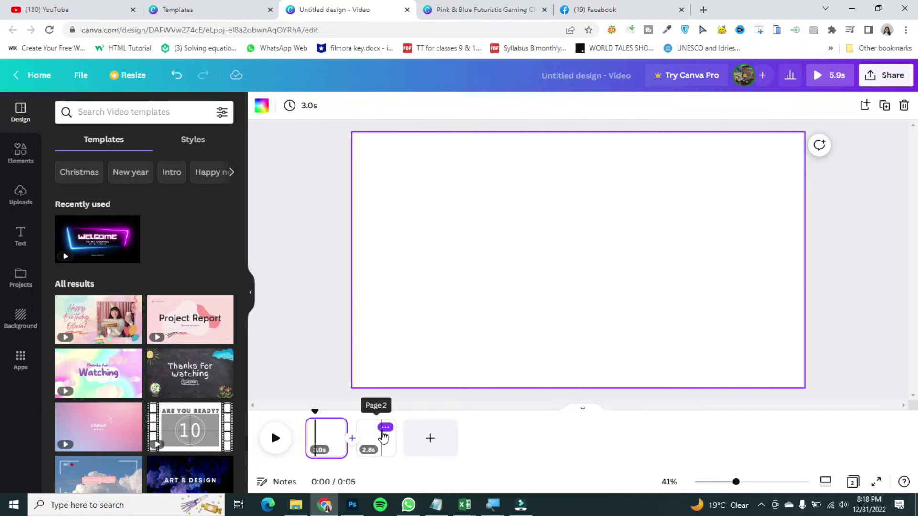
# Add the pink and yellow soccer ball sticker to the center of the first page and preview the playback
pyautogui.moveTo(311, 411); pyautogui.dragTo(305, 411)
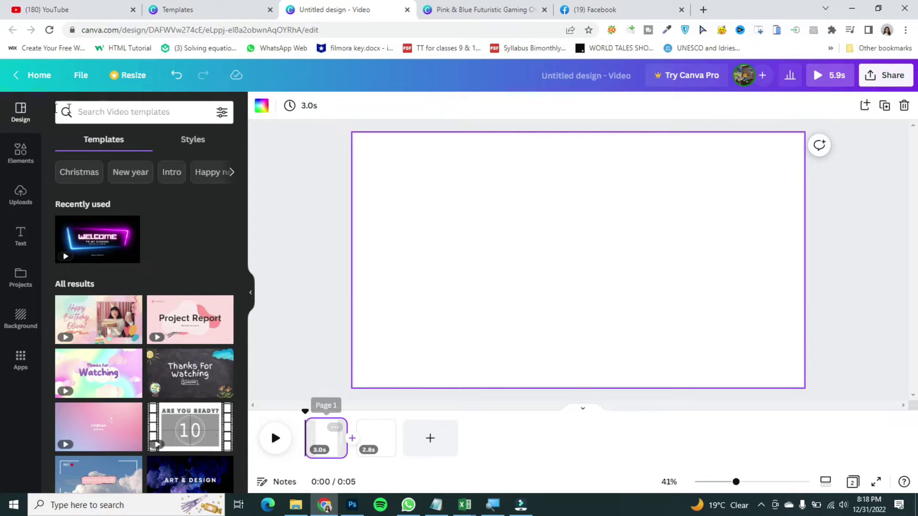
pyautogui.click(21, 154)
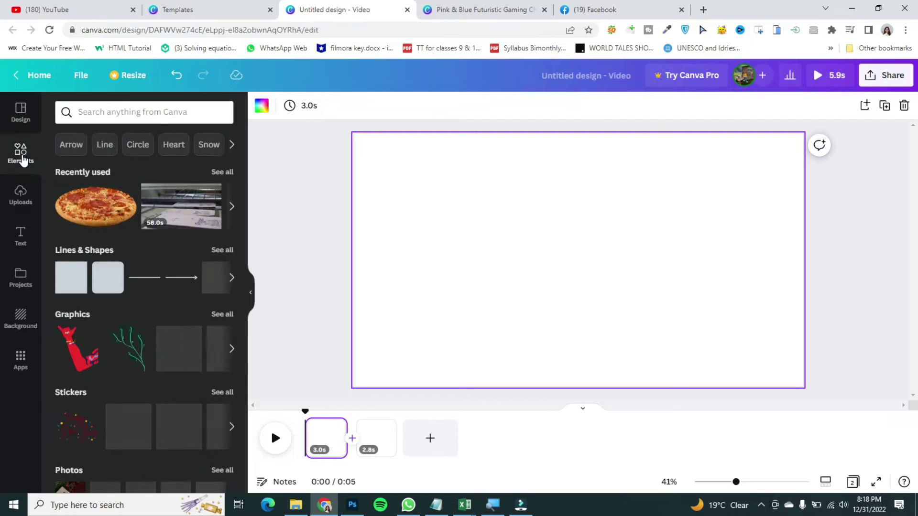
pyautogui.moveTo(180, 424); pyautogui.dragTo(482, 194)
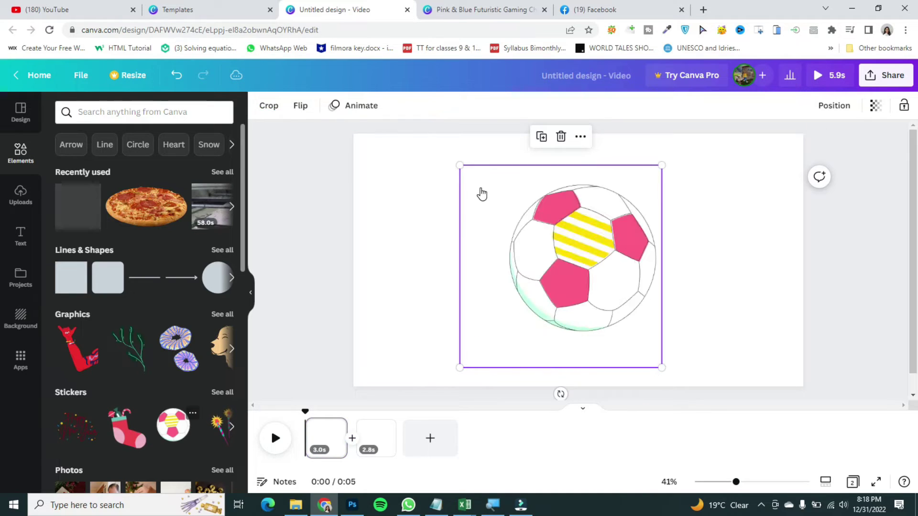
pyautogui.click(336, 348)
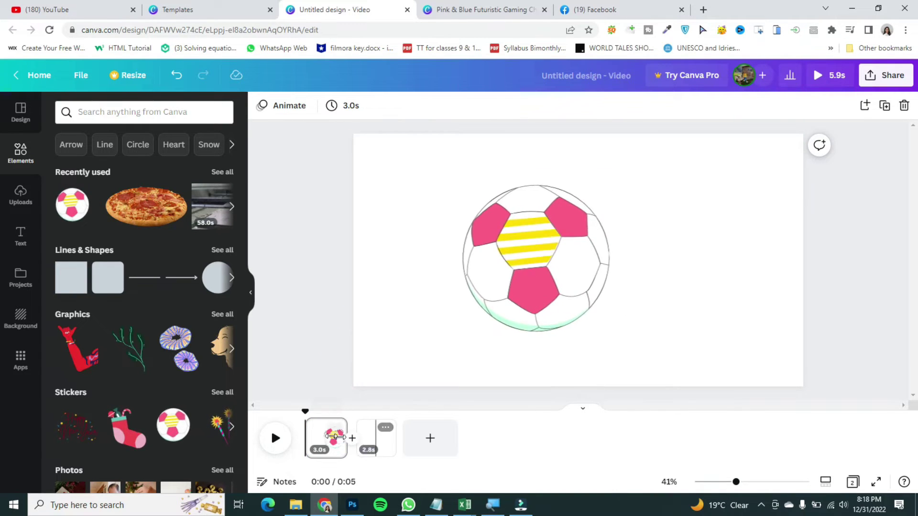
pyautogui.click(278, 452)
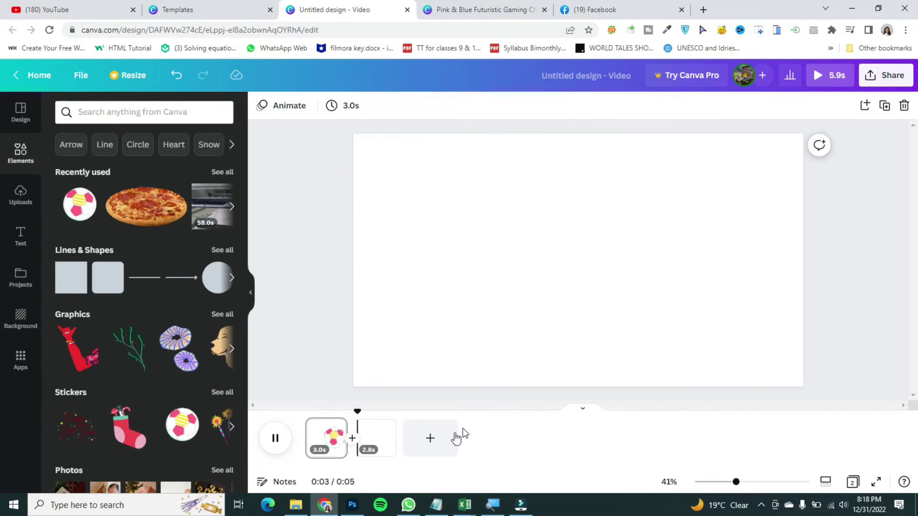
pyautogui.click(275, 438)
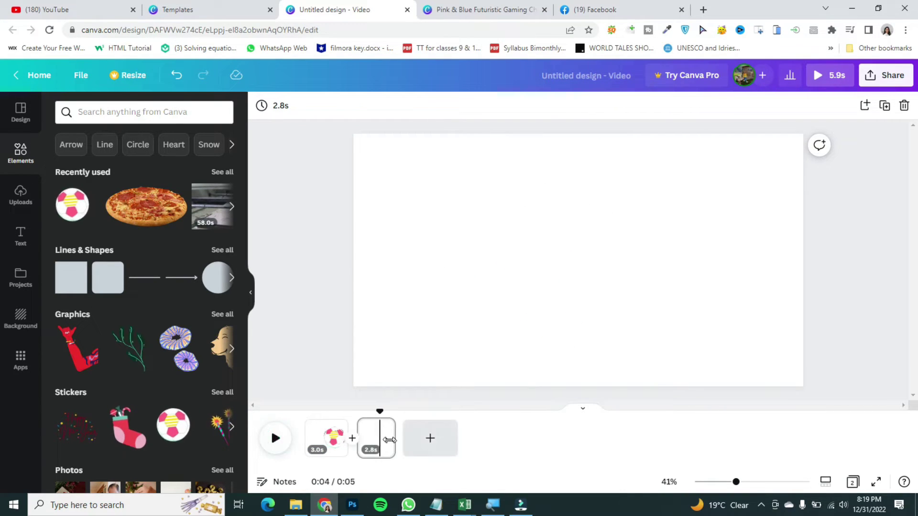
# Place the Happy New Year confetti sticker on the second page
pyautogui.moveTo(381, 412); pyautogui.dragTo(366, 411)
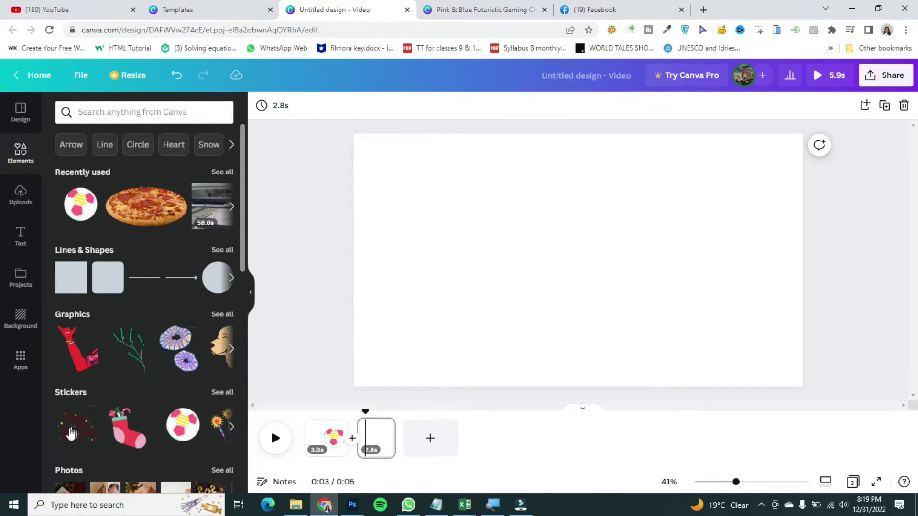
pyautogui.moveTo(573, 249); pyautogui.dragTo(462, 176)
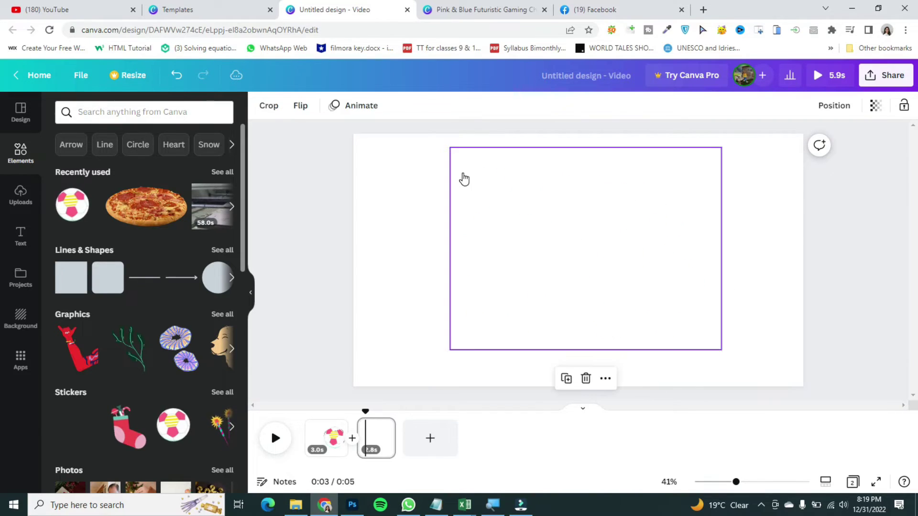
# Add a third page with the Christmas stocking sticker and trim its duration to 2.7 seconds
pyautogui.click(426, 439)
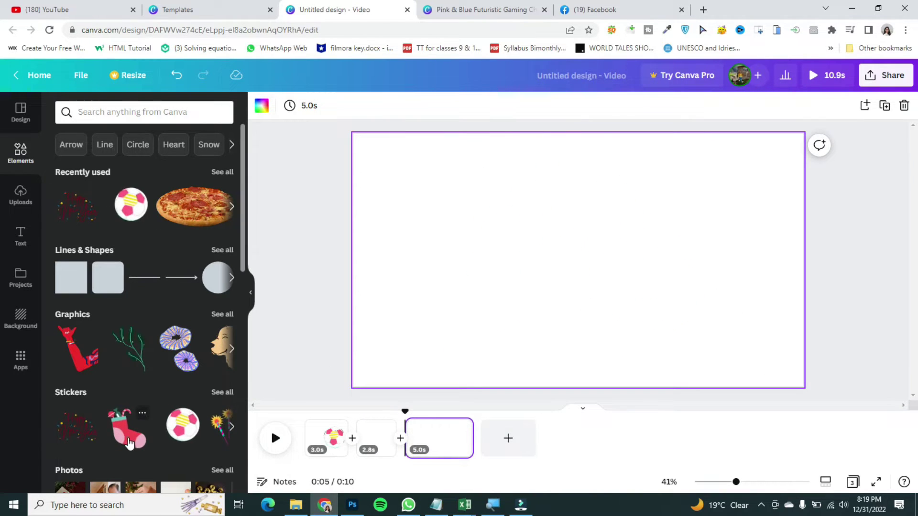
pyautogui.moveTo(553, 208); pyautogui.dragTo(553, 252)
pyautogui.moveTo(476, 439); pyautogui.dragTo(443, 435)
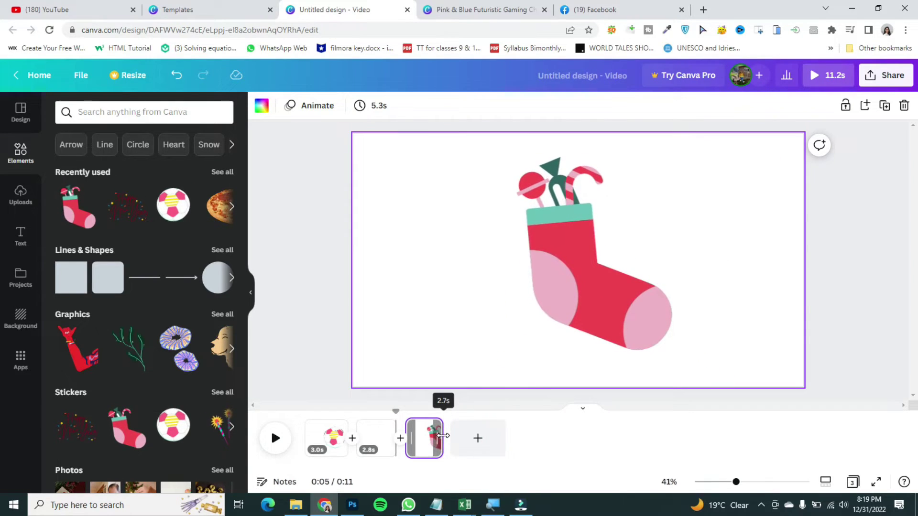
# Add a fourth page with the shocked brown face sticker and trim its duration to 2.9 seconds
pyautogui.click(476, 439)
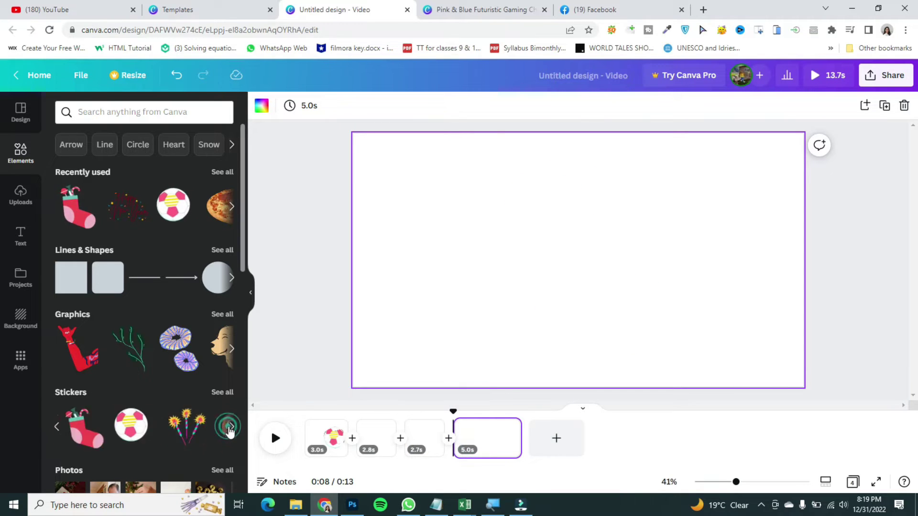
pyautogui.moveTo(559, 243)
pyautogui.mouseDown()
pyautogui.moveTo(634, 290)
pyautogui.moveTo(550, 197)
pyautogui.moveTo(574, 241)
pyautogui.mouseUp()
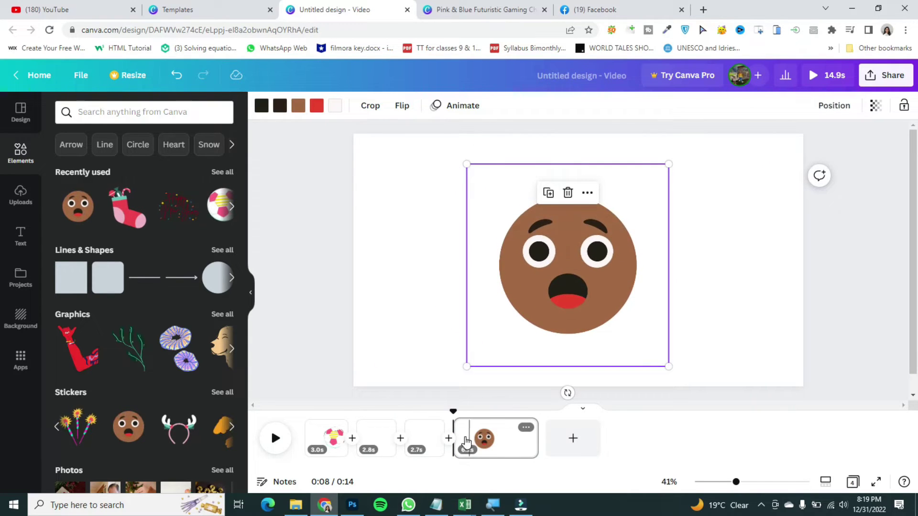
pyautogui.moveTo(536, 440); pyautogui.dragTo(493, 443)
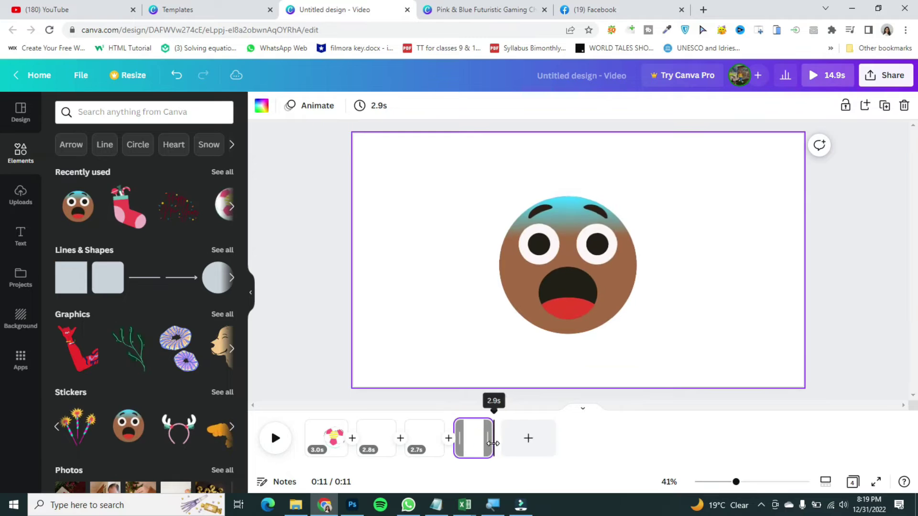
# Return to the start of the timeline and preview the four-page sticker video
pyautogui.click(441, 414)
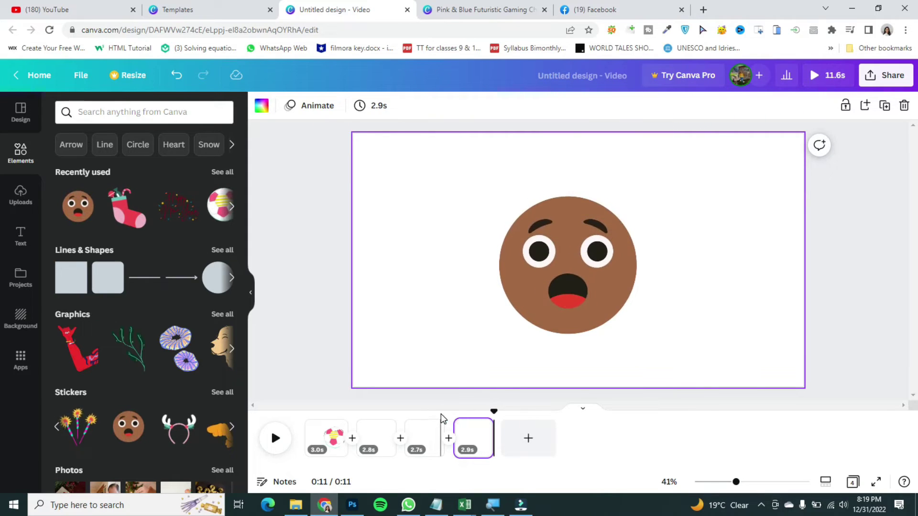
pyautogui.click(286, 440)
pyautogui.click(475, 426)
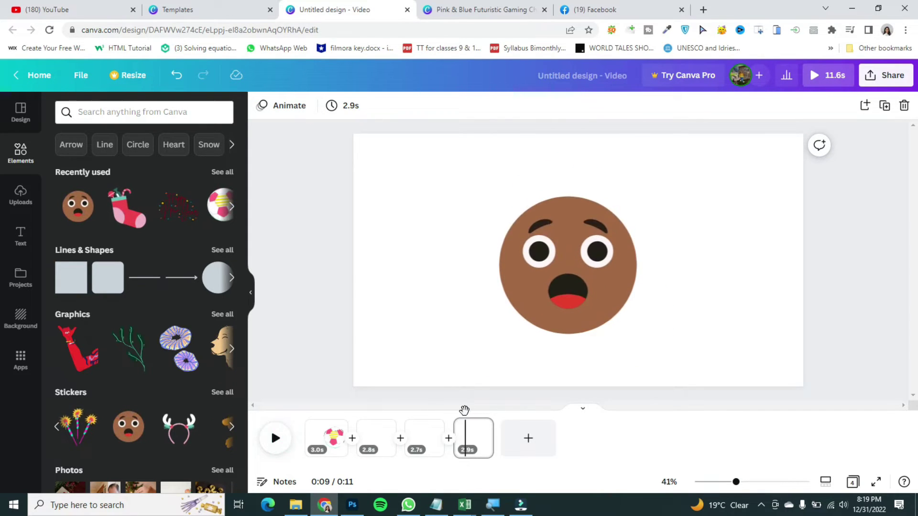
pyautogui.click(304, 411)
pyautogui.click(275, 435)
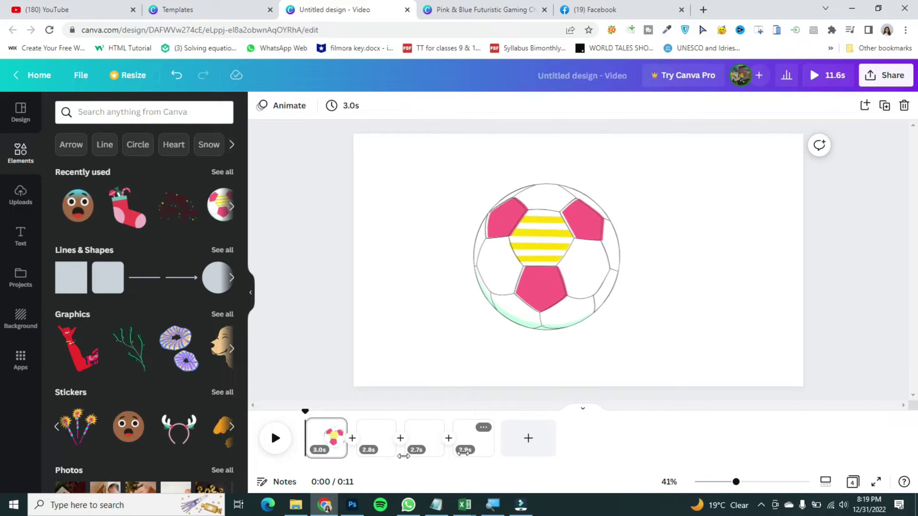
# Insert a blank page between the soccer ball page and the Happy New Year page, and undo the insertion
pyautogui.click(352, 433)
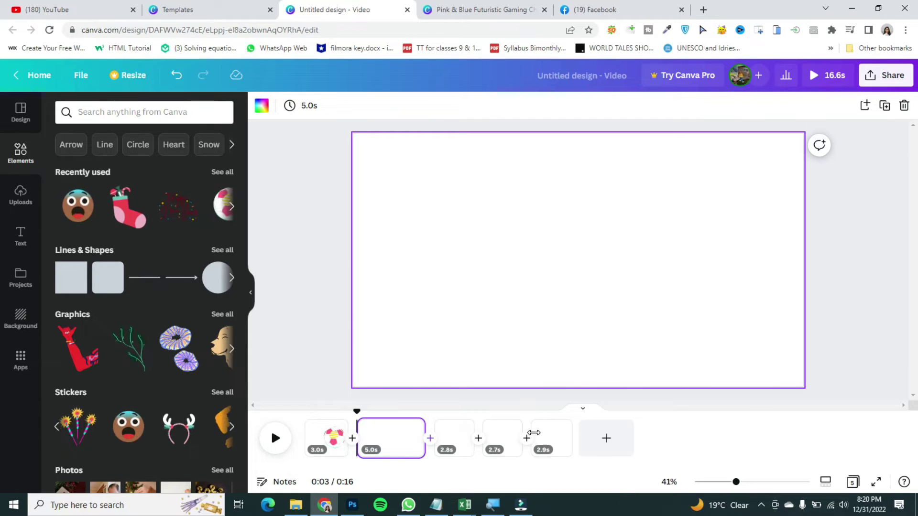
pyautogui.moveTo(534, 432)
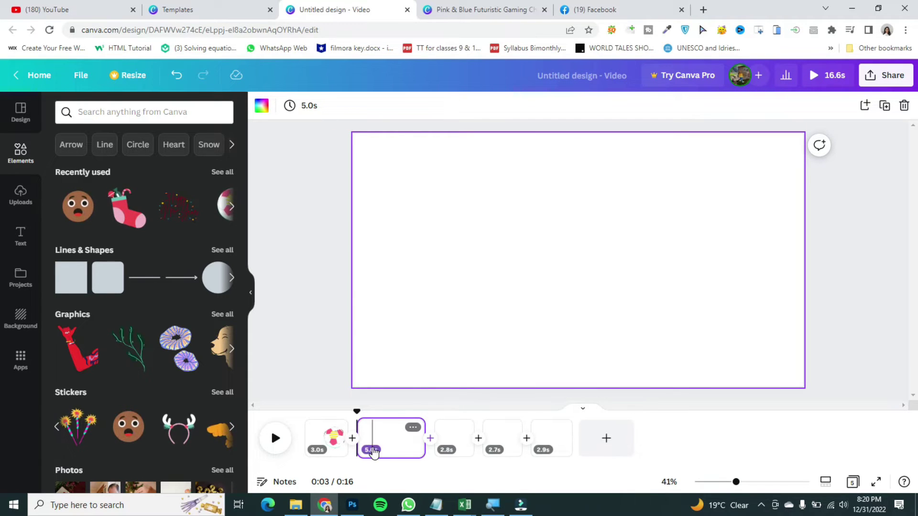
pyautogui.moveTo(337, 446)
pyautogui.hotkey('ctrl', 'z')
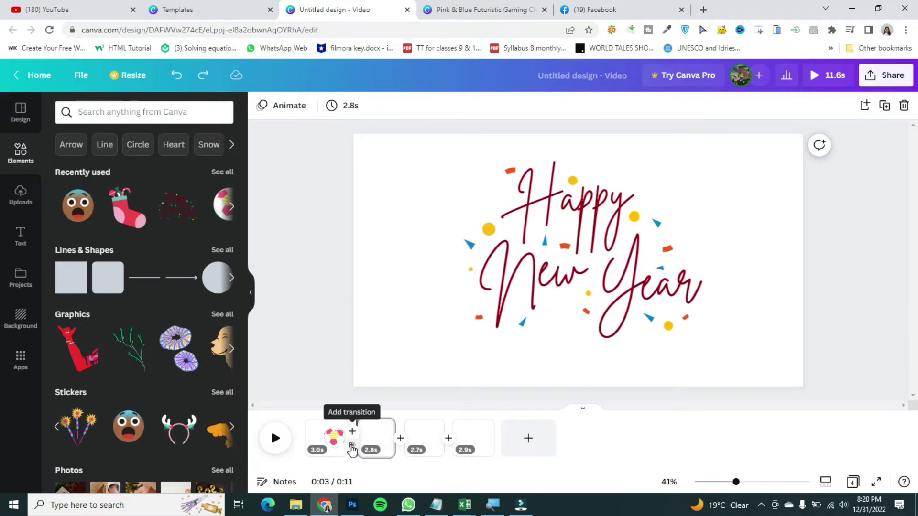
# Try the Chop transition between the soccer ball and Happy New Year pages, and replace it with Color Wipe
pyautogui.click(352, 445)
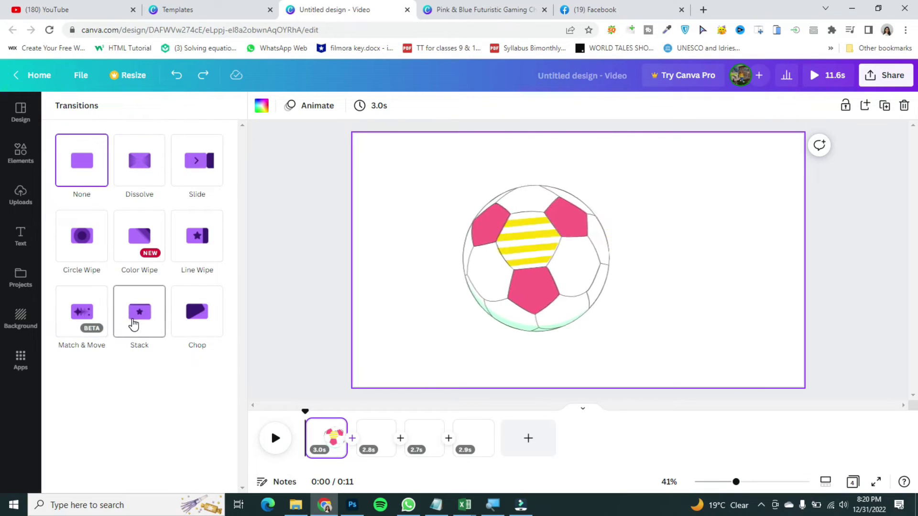
pyautogui.click(190, 320)
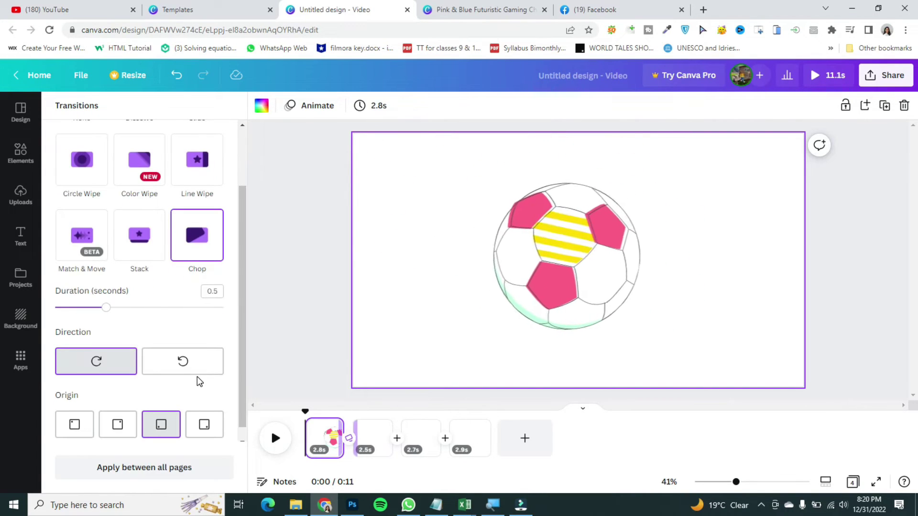
pyautogui.click(133, 179)
pyautogui.scroll(1, 133, 192)
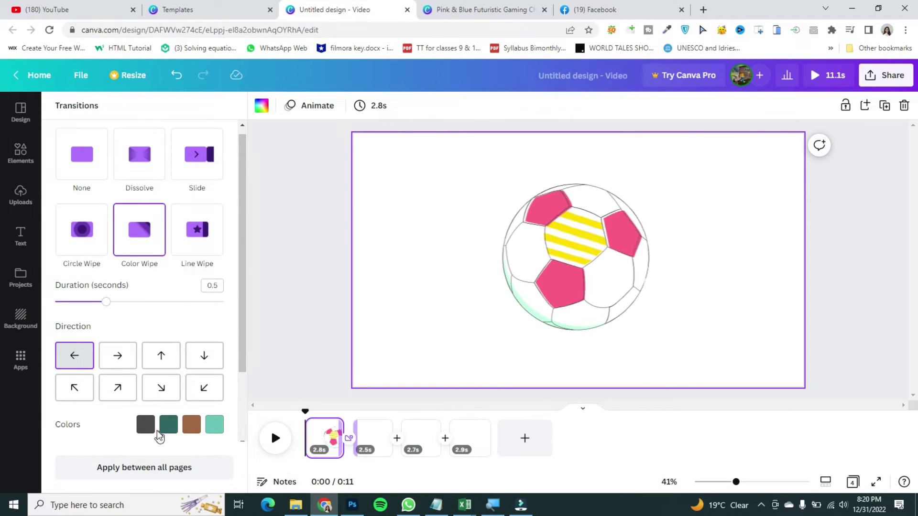
# Set the four Color Wipe transition colors to yellow, amber, orange and red
pyautogui.click(153, 429)
pyautogui.click(131, 312)
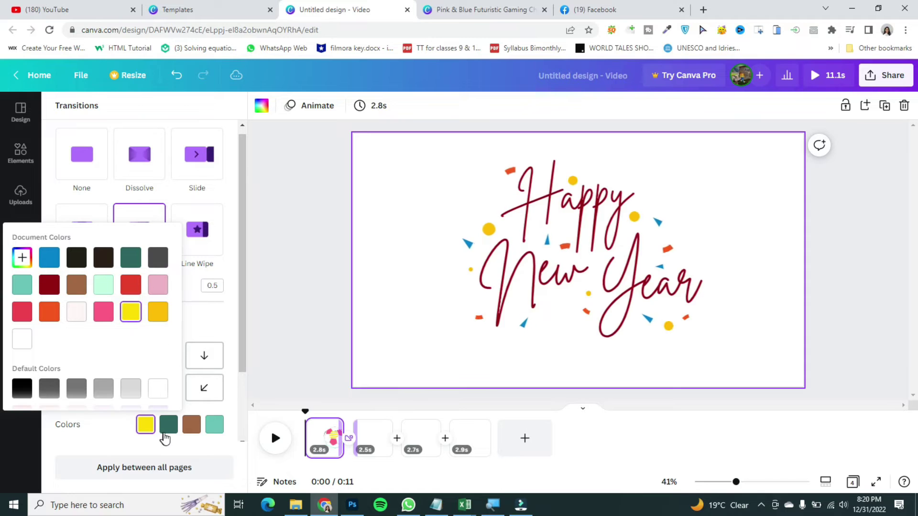
pyautogui.click(165, 436)
pyautogui.click(158, 311)
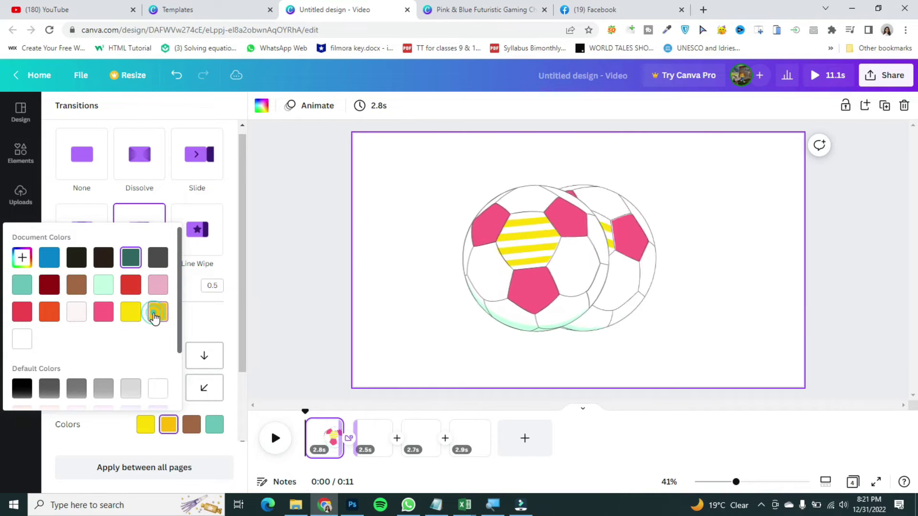
pyautogui.click(191, 425)
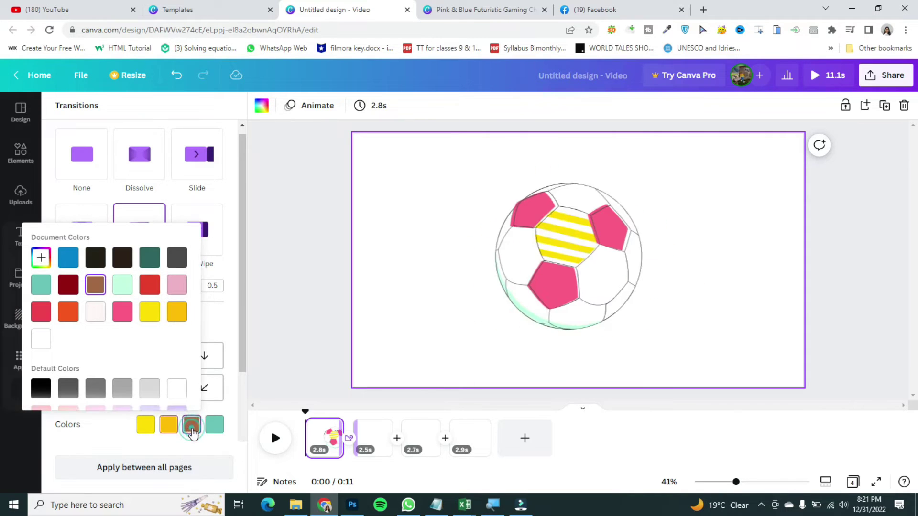
pyautogui.click(62, 313)
pyautogui.click(214, 424)
pyautogui.click(61, 313)
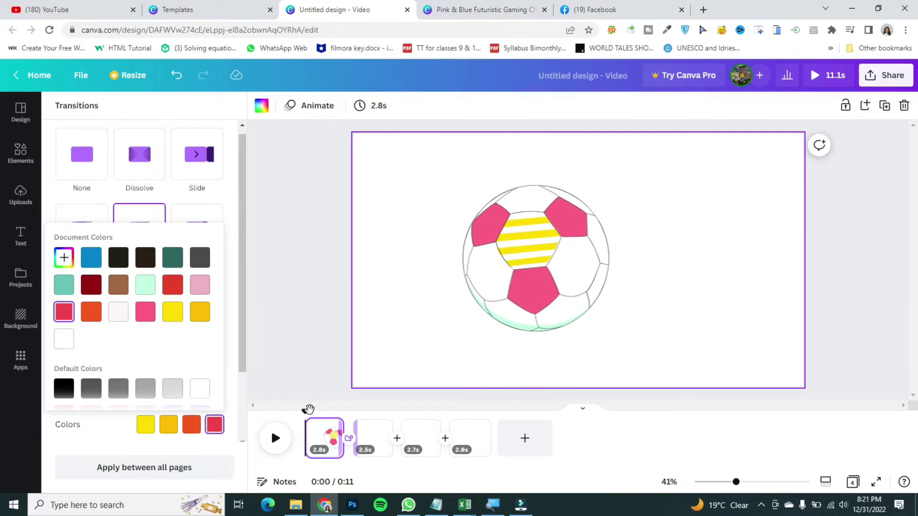
pyautogui.click(99, 436)
# Try the upward and downward directions for the Color Wipe transition, and set it back to leftward
pyautogui.click(163, 356)
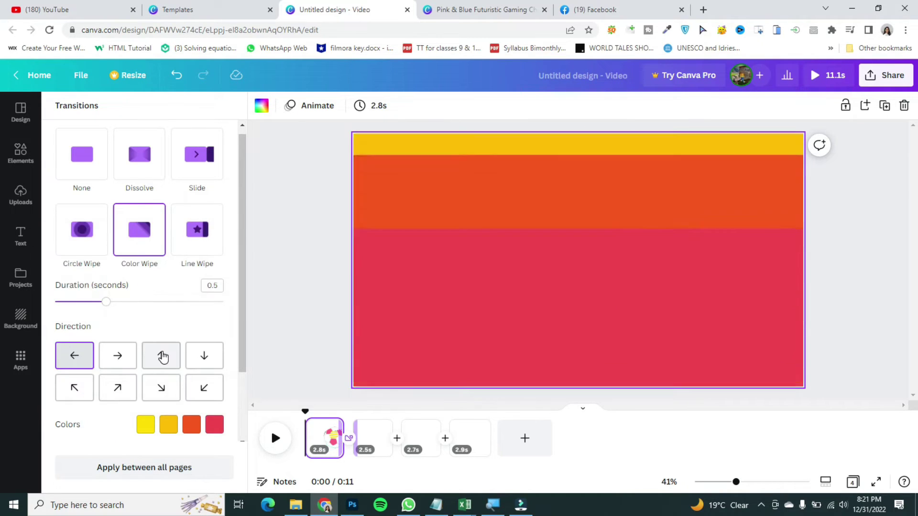
pyautogui.click(202, 359)
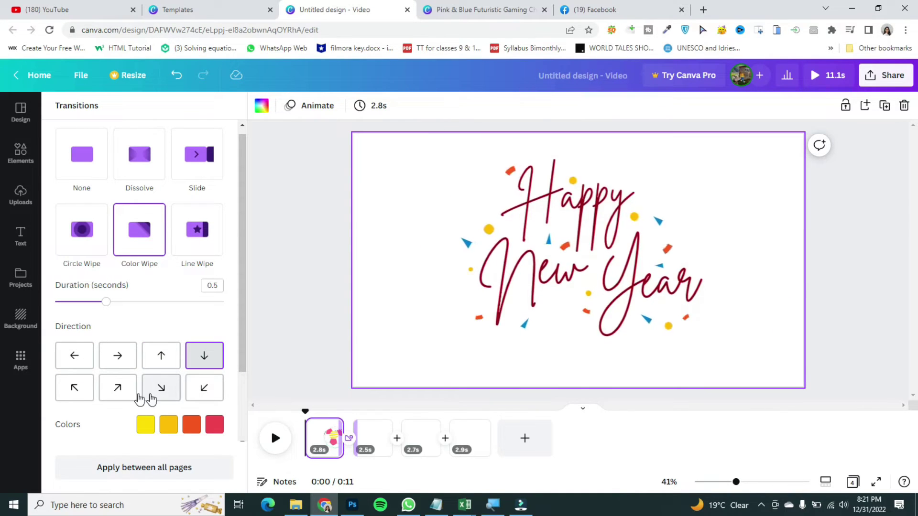
pyautogui.click(79, 359)
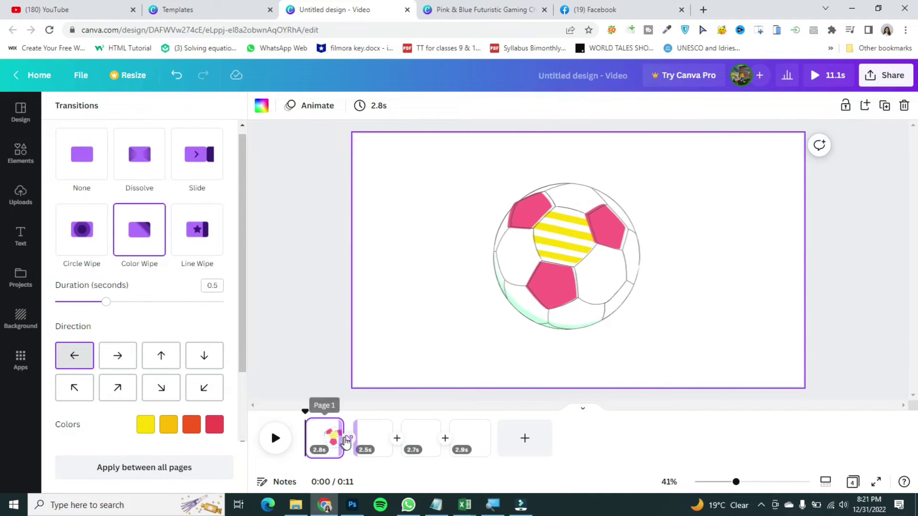
# Preview the Color Wipe between the first two pages and return the playhead to the start of the timeline
pyautogui.click(279, 432)
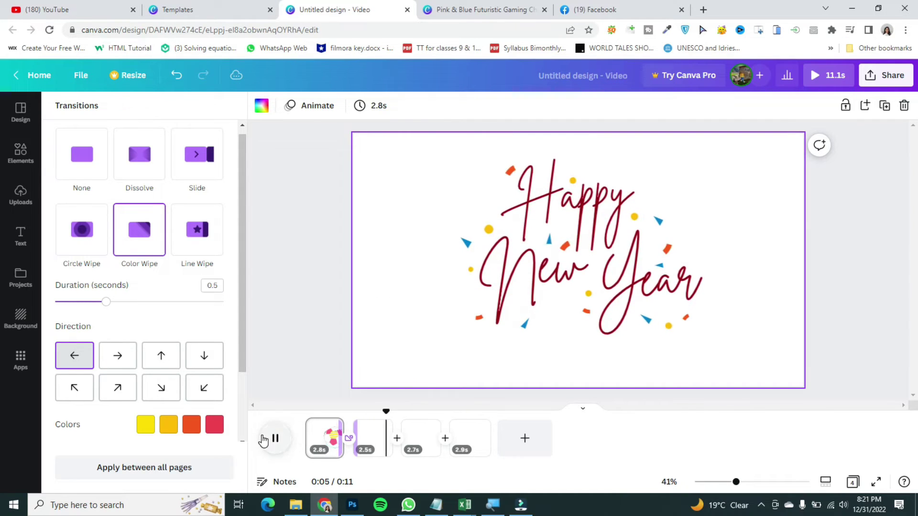
pyautogui.click(275, 438)
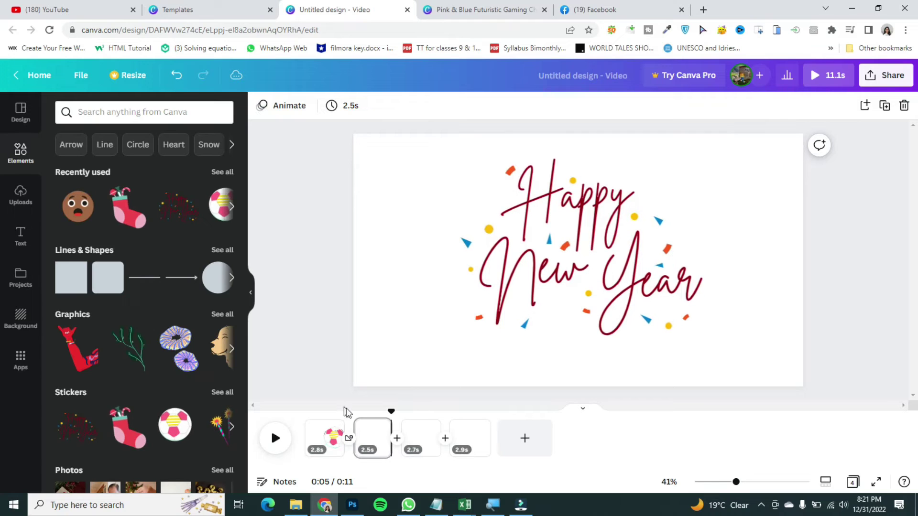
pyautogui.moveTo(389, 411); pyautogui.dragTo(287, 421)
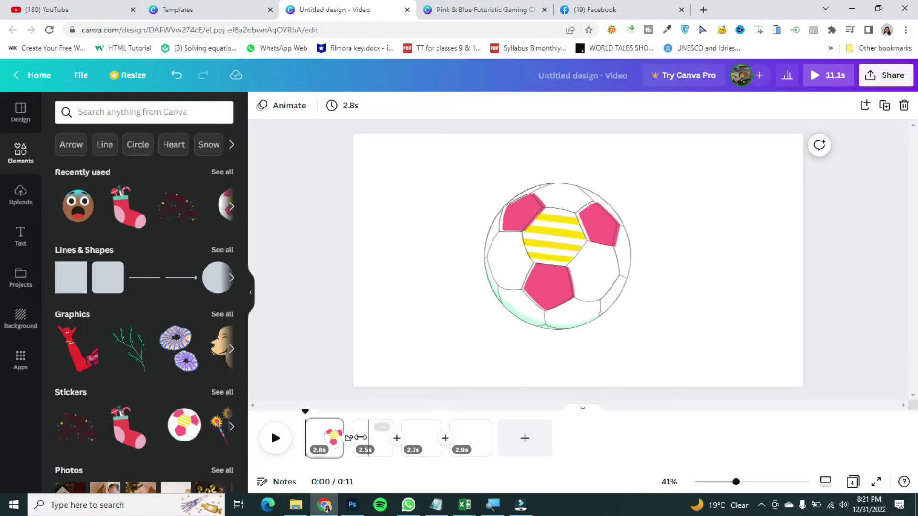
# Delete the sticker pages so only one blank page remains, and return the playhead to the start
pyautogui.click(319, 446)
pyautogui.press('Delete')
pyautogui.press('Delete')
pyautogui.press('Delete')
pyautogui.press('Delete')
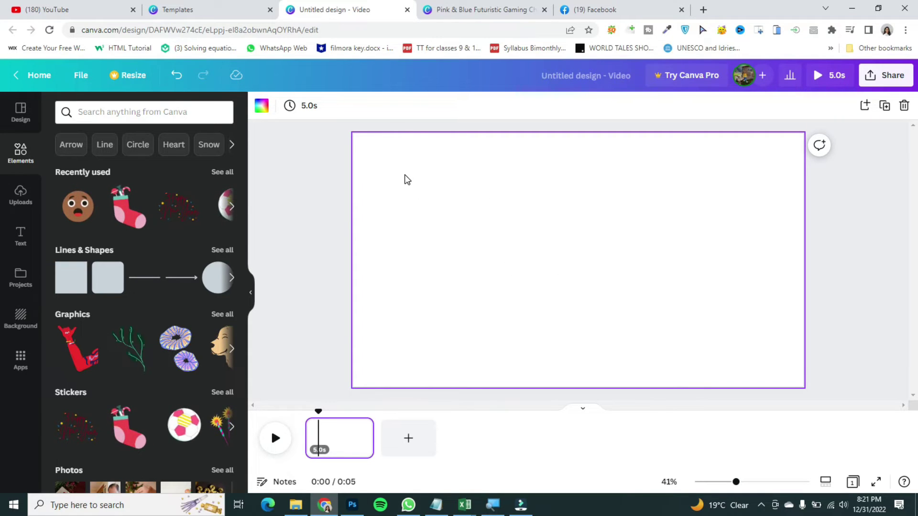
pyautogui.moveTo(319, 411); pyautogui.dragTo(306, 411)
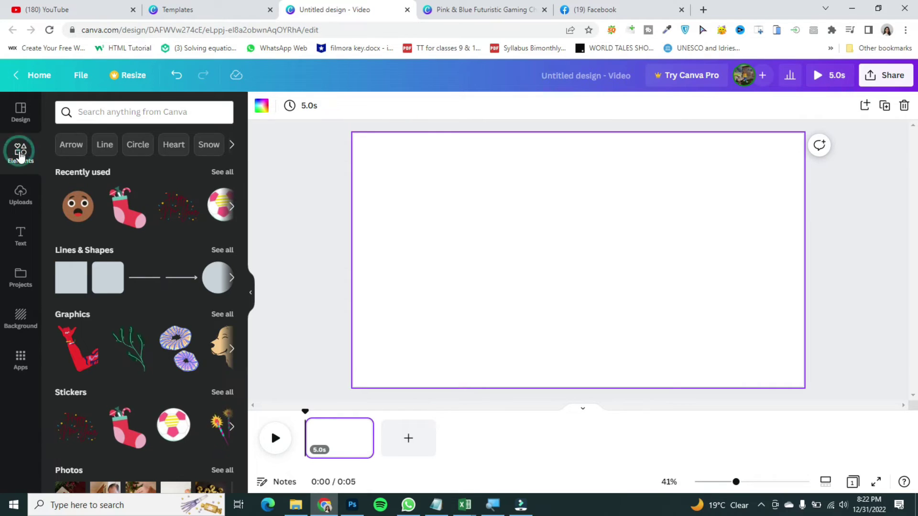
# Browse the stock videos offered among the elements and in the Videos app
pyautogui.click(97, 118)
pyautogui.moveTo(243, 190); pyautogui.dragTo(244, 316)
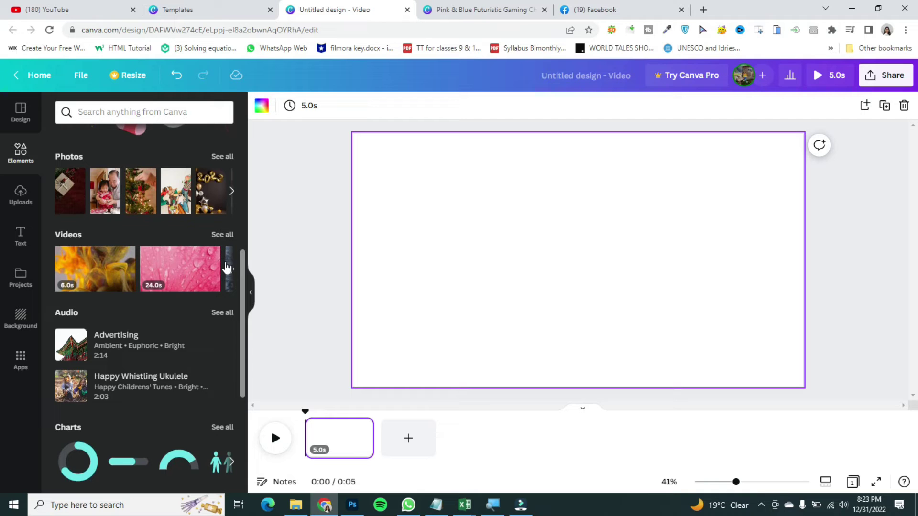
pyautogui.click(230, 268)
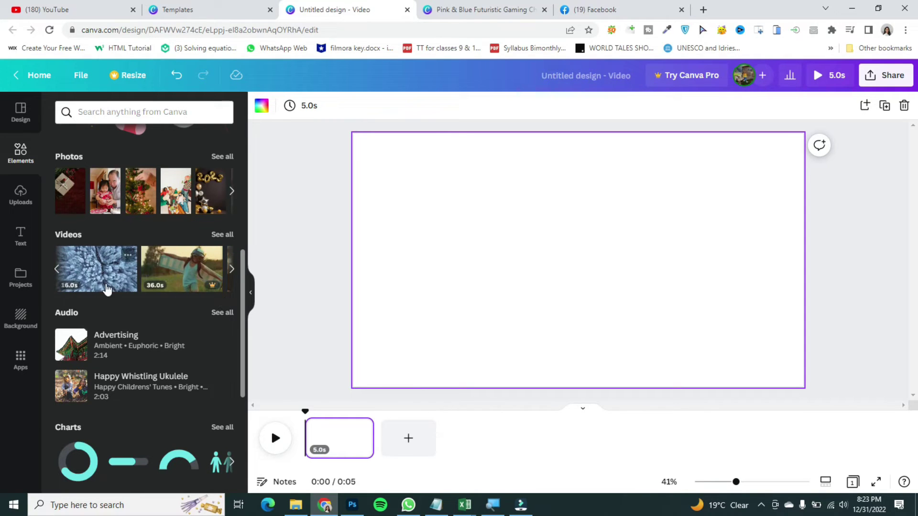
pyautogui.moveTo(242, 363); pyautogui.dragTo(243, 279)
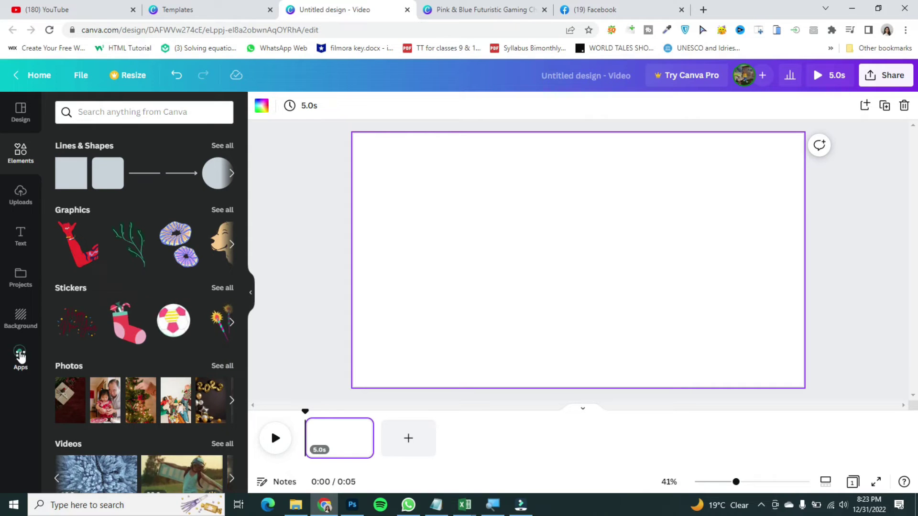
pyautogui.click(20, 356)
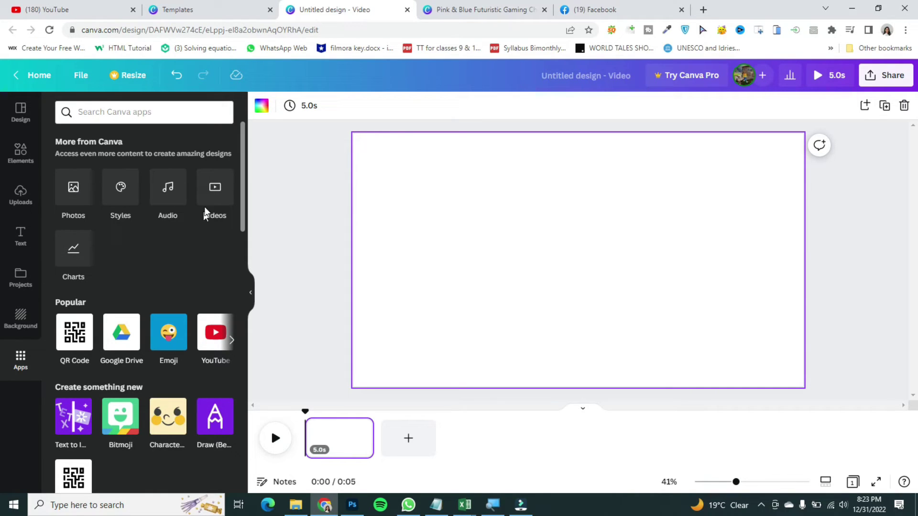
pyautogui.click(211, 197)
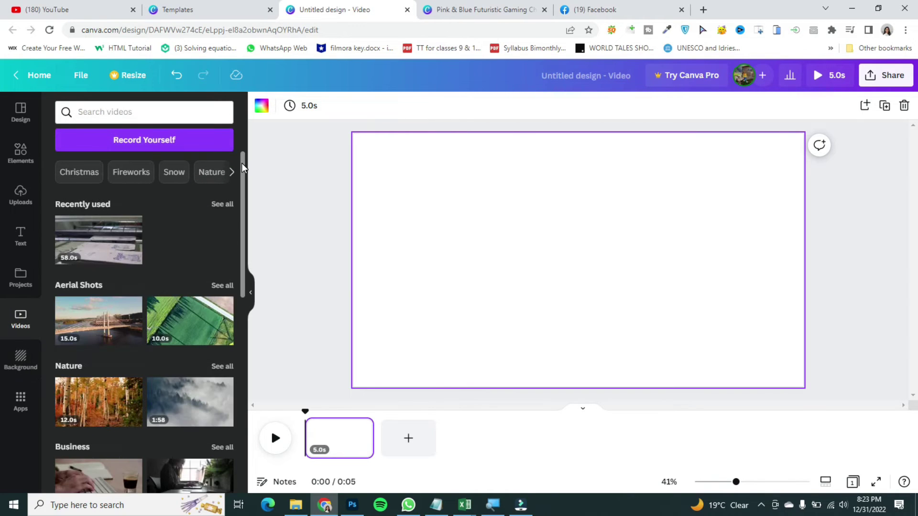
pyautogui.scroll(-10, 234, 393)
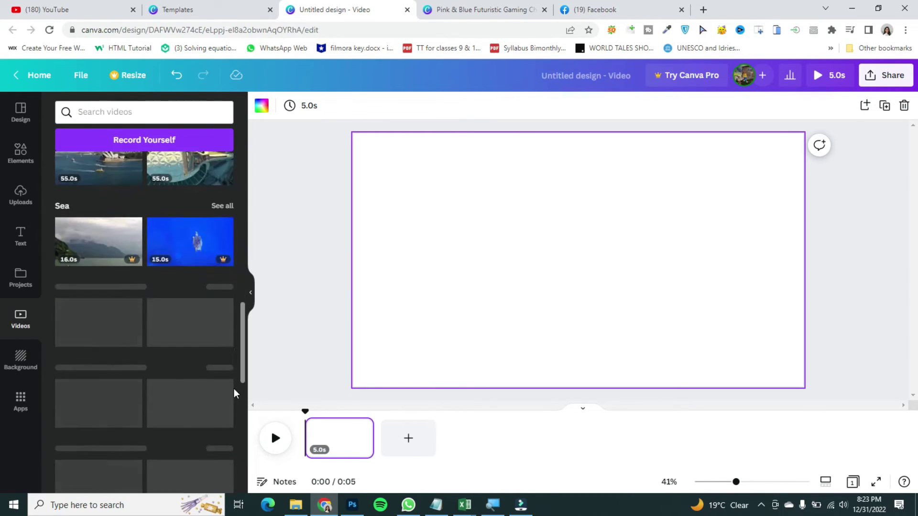
pyautogui.scroll(10, 234, 393)
# Search the video library for "fireworks" and look through the clips
pyautogui.click(164, 116)
pyautogui.write('fi')
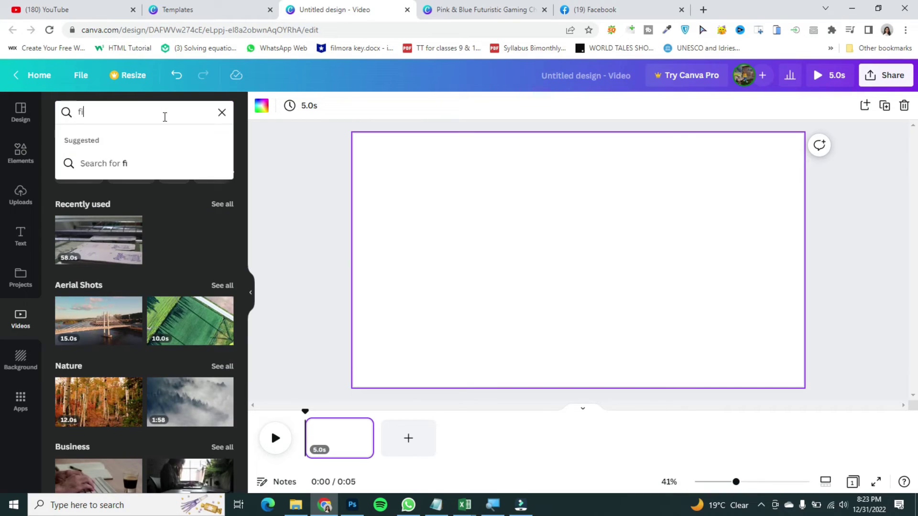
pyautogui.write('reworks')
pyautogui.press('Return')
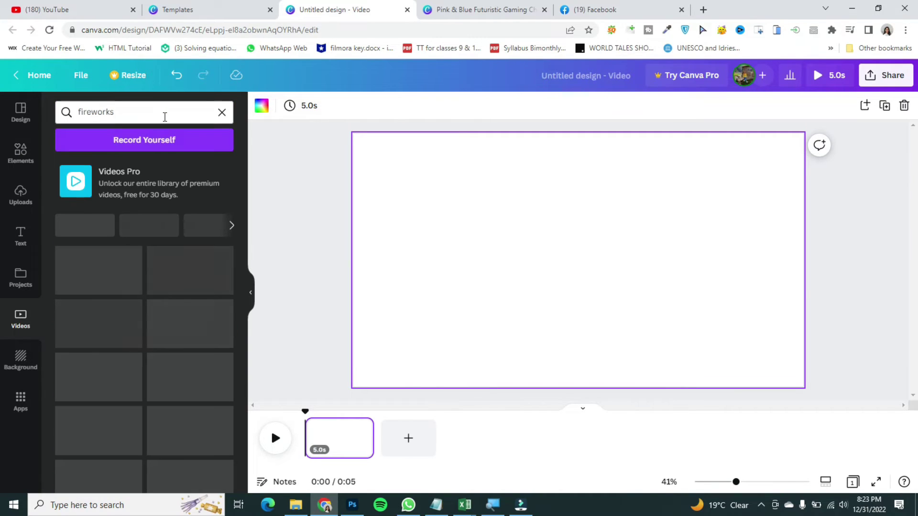
pyautogui.moveTo(239, 246); pyautogui.dragTo(238, 366)
pyautogui.moveTo(226, 369)
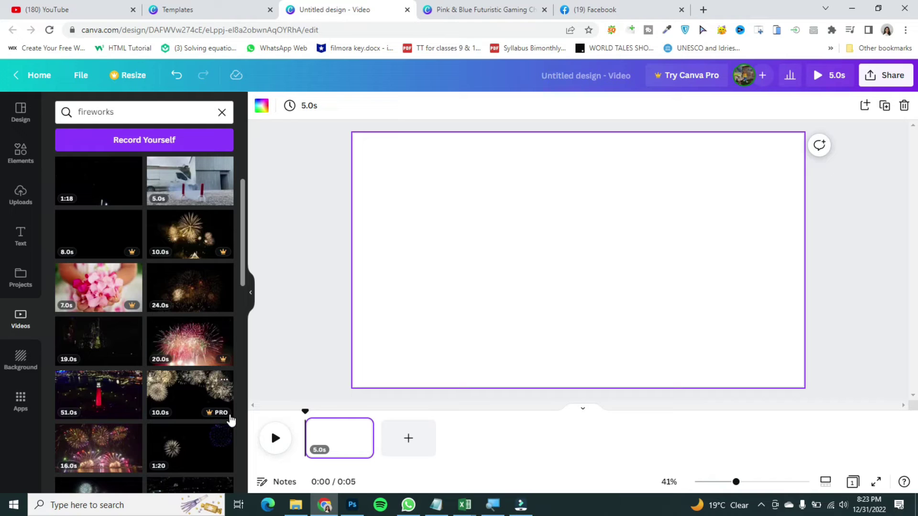
pyautogui.moveTo(245, 268); pyautogui.dragTo(243, 234)
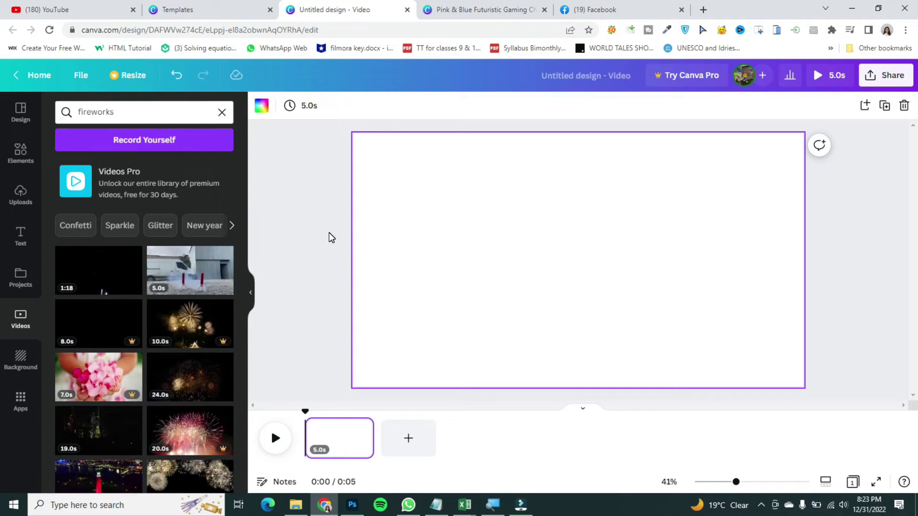
pyautogui.click(351, 253)
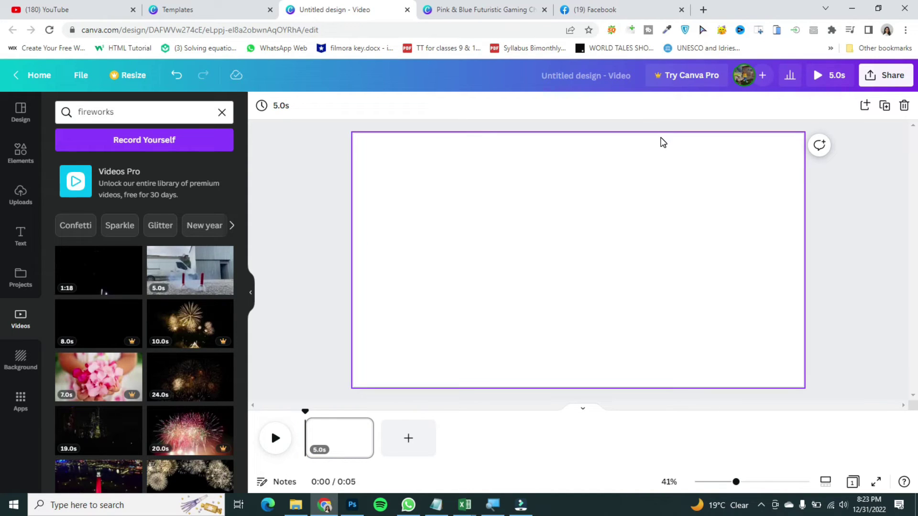
# Search the web for "pexels" in a new browser tab and open the Pexels website
pyautogui.click(703, 10)
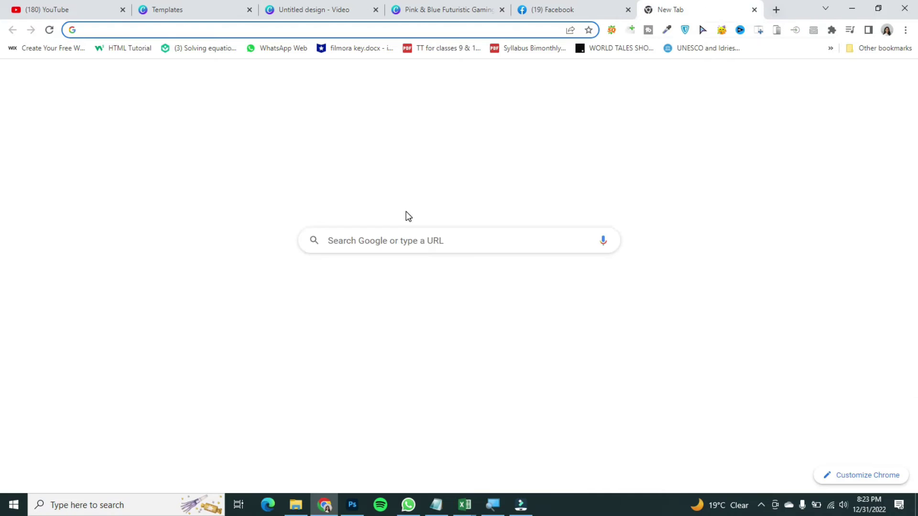
pyautogui.write('pexels')
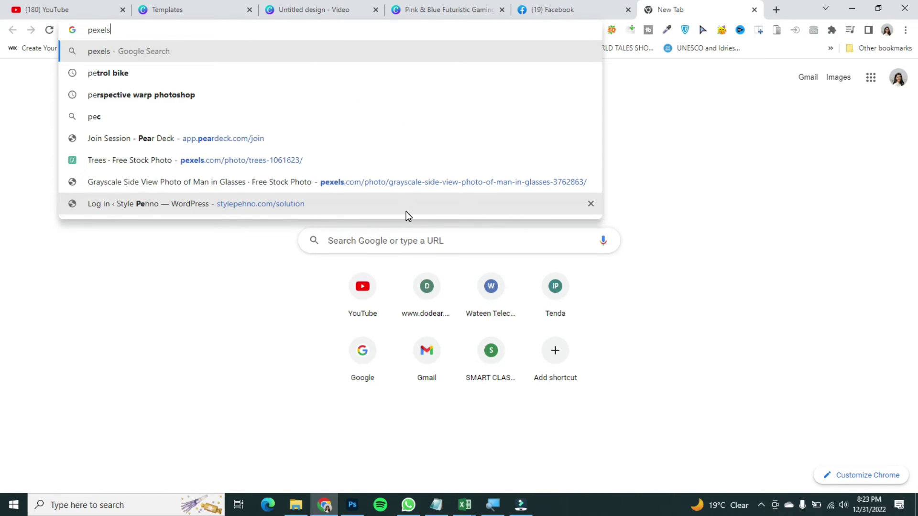
pyautogui.press('Return')
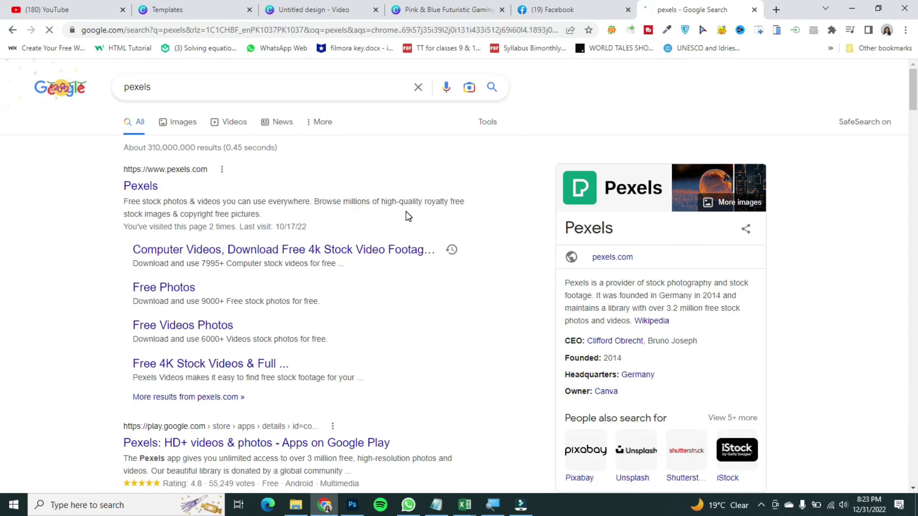
pyautogui.click(130, 193)
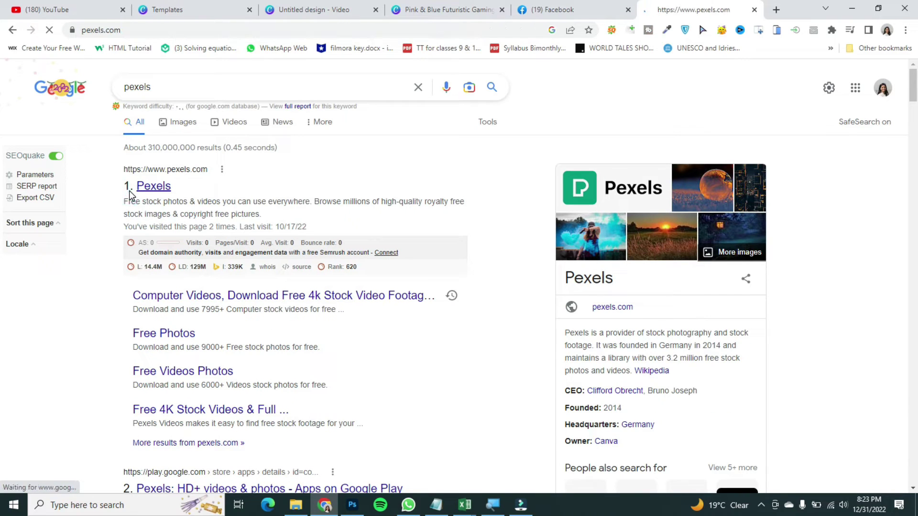
pyautogui.click(762, 506)
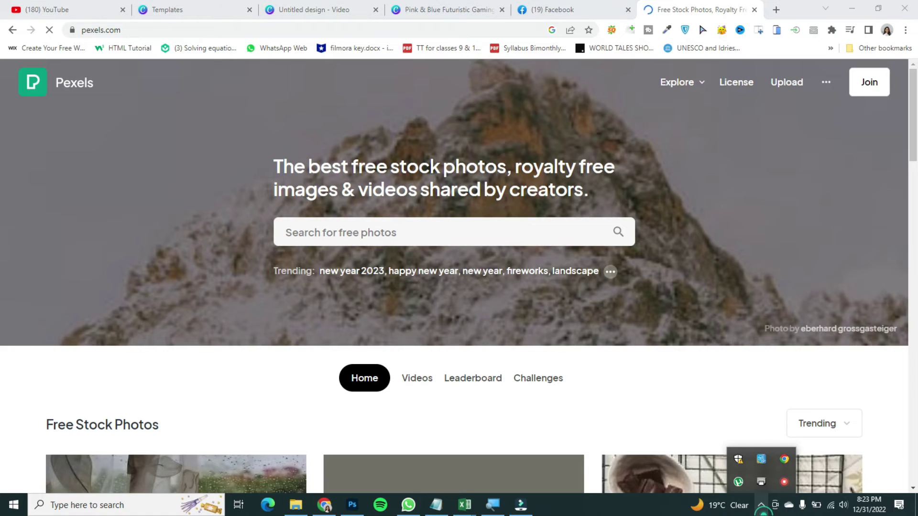
pyautogui.click(761, 506)
pyautogui.click(761, 506)
pyautogui.click(761, 506)
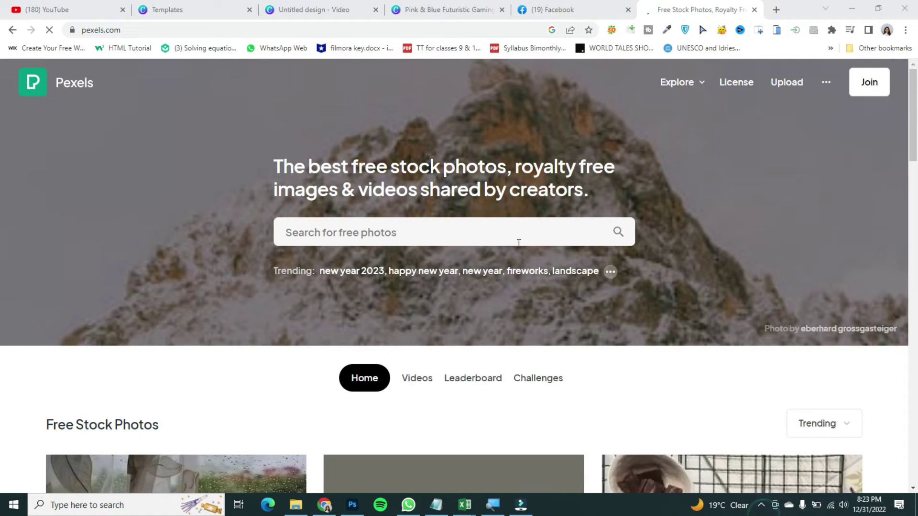
# Open the free stock videos section of Pexels
pyautogui.click(304, 234)
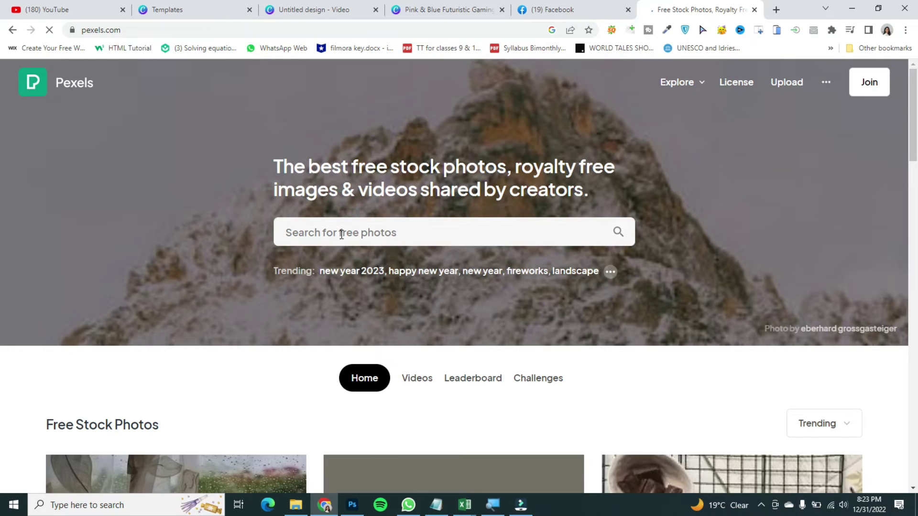
pyautogui.scroll(-3, 860, 181)
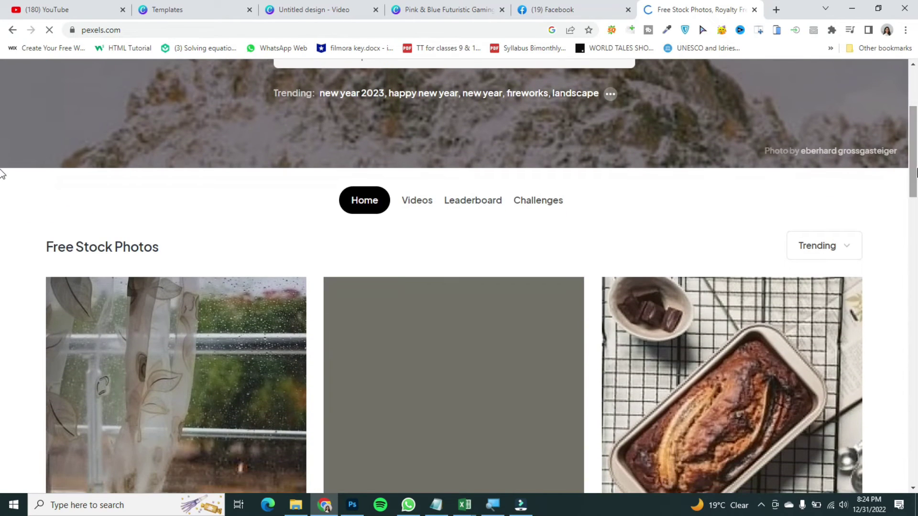
pyautogui.click(415, 196)
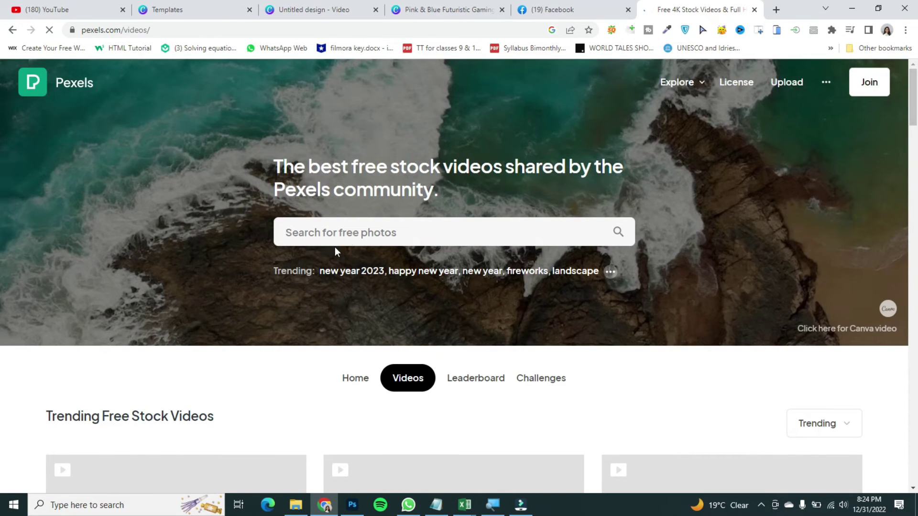
# Search the free stock videos for "fireworks"
pyautogui.click(336, 240)
pyautogui.write('fireworks')
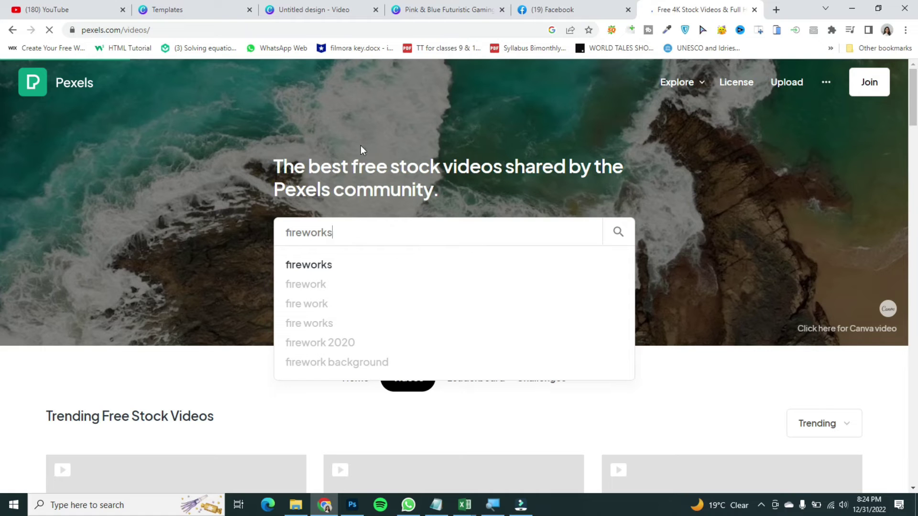
pyautogui.press('Return')
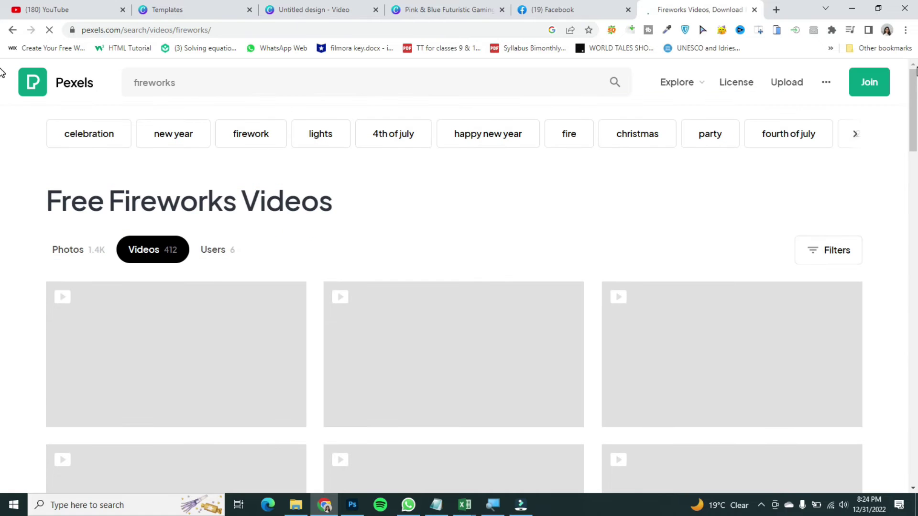
# Browse the fireworks video results for a suitable clip
pyautogui.scroll(-2, 2, 91)
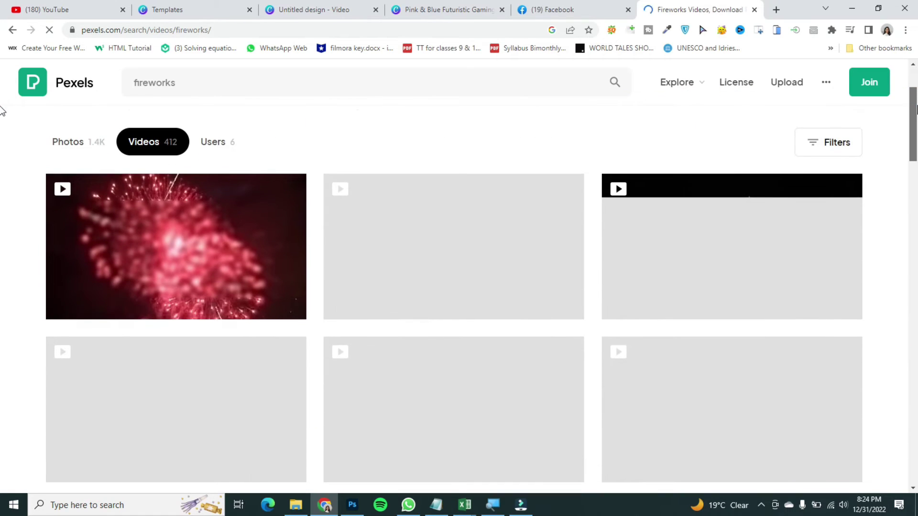
pyautogui.scroll(-8, 2, 115)
pyautogui.scroll(10, 2, 72)
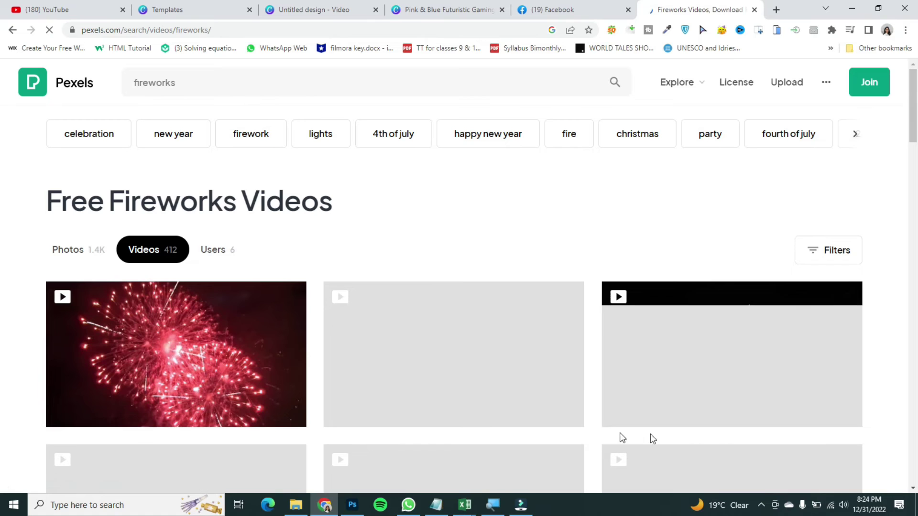
pyautogui.scroll(-8, 2, 181)
pyautogui.scroll(5, 1, 164)
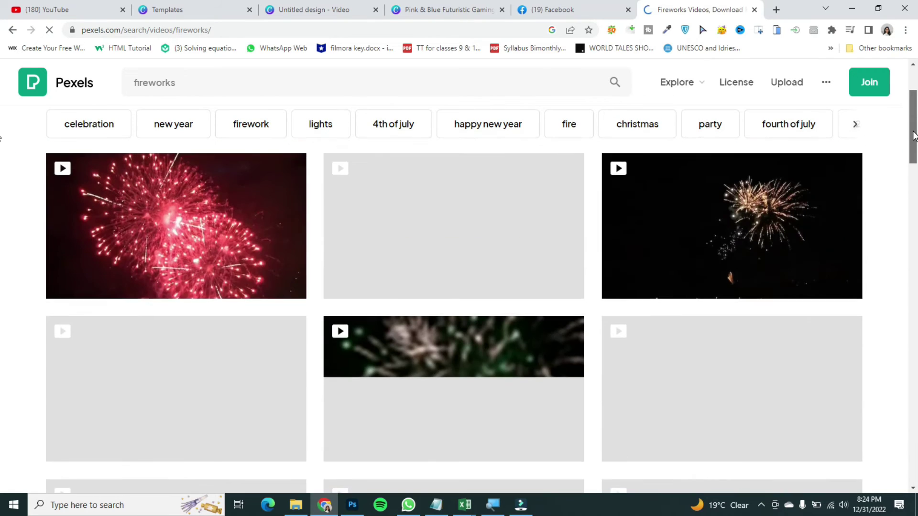
pyautogui.scroll(1, 2, 137)
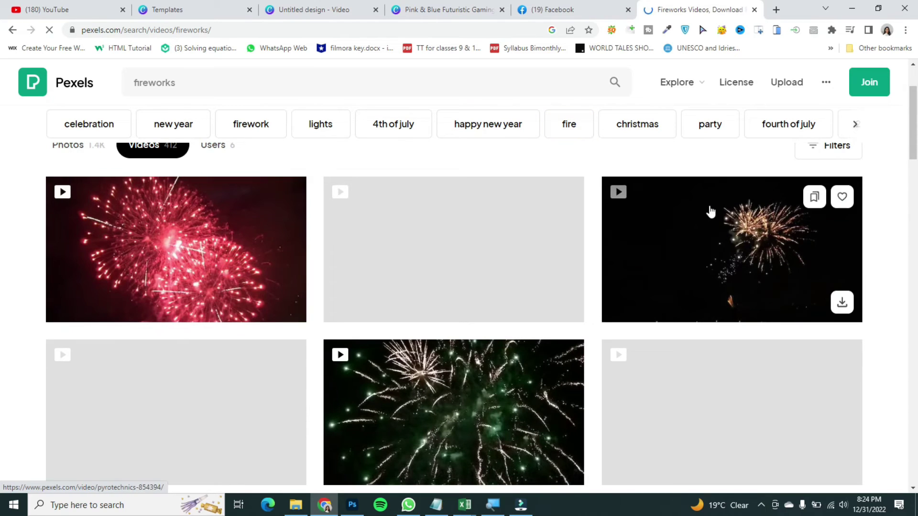
pyautogui.scroll(-6, 2, 127)
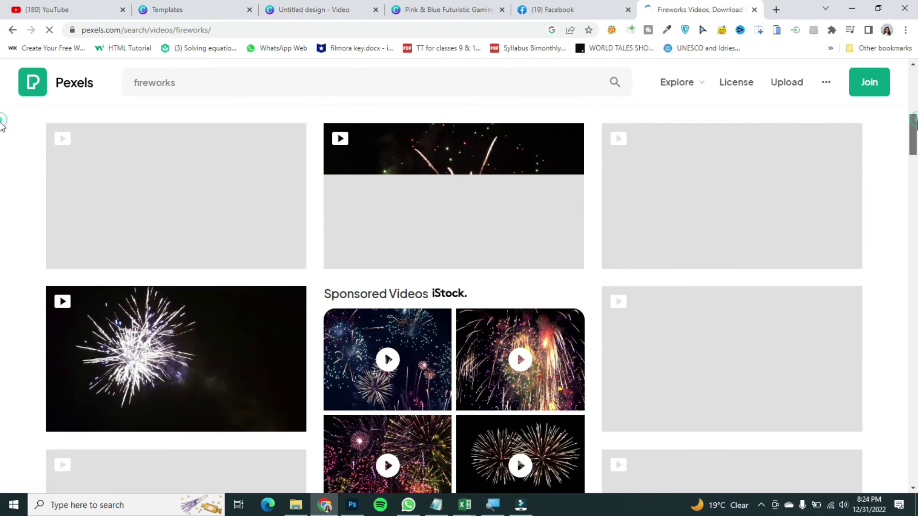
pyautogui.scroll(3, 3, 127)
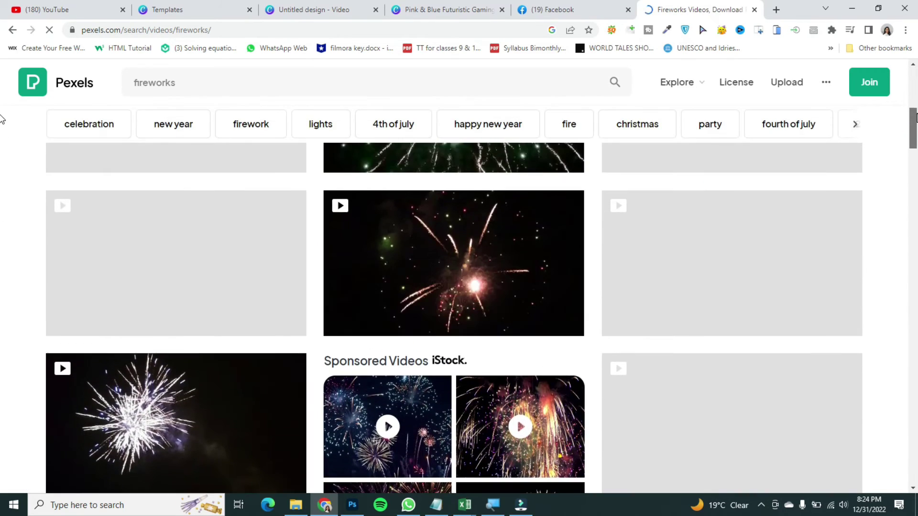
# Open one of the fireworks clips for preview and switch its sound on and off
pyautogui.click(450, 275)
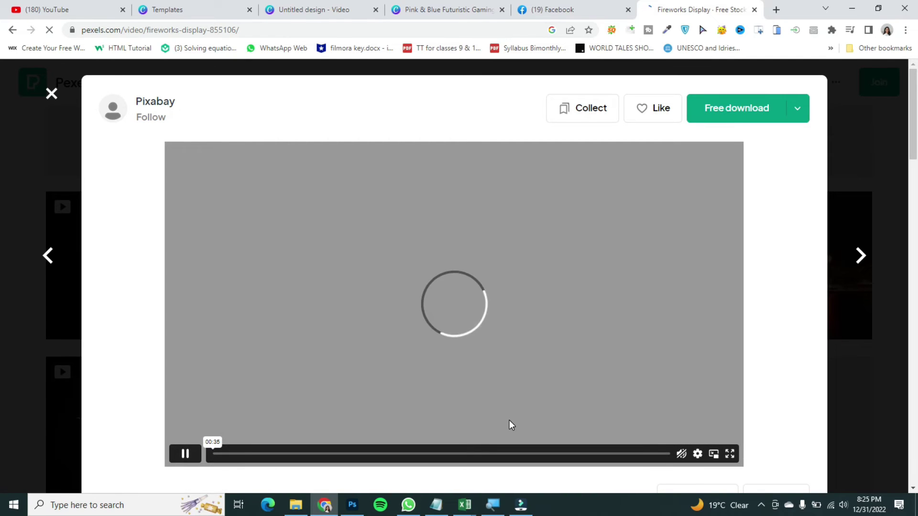
pyautogui.click(681, 456)
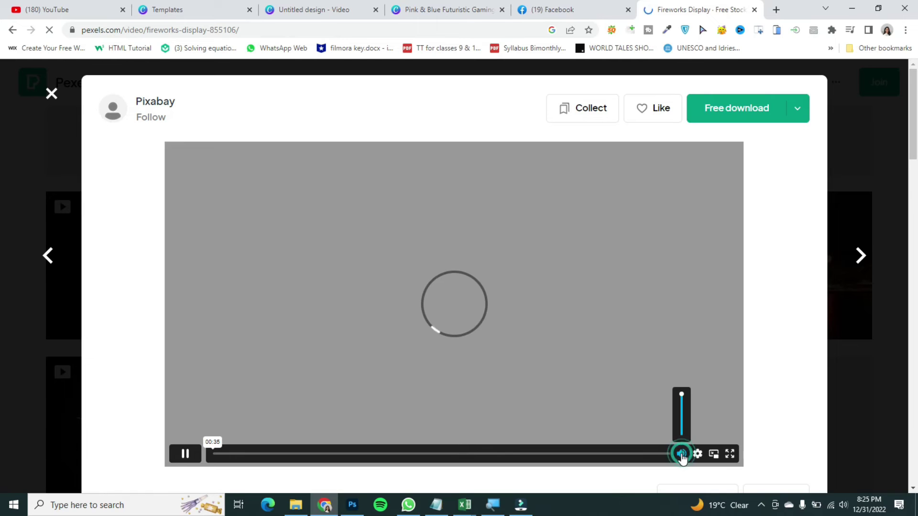
pyautogui.click(682, 454)
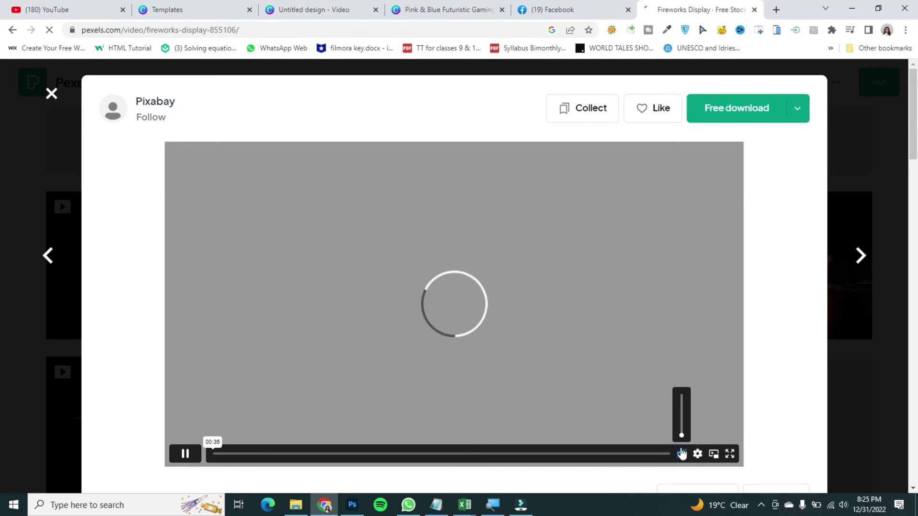
# Move on to the red fireworks clip, preview its opening seconds and start its free download
pyautogui.click(860, 256)
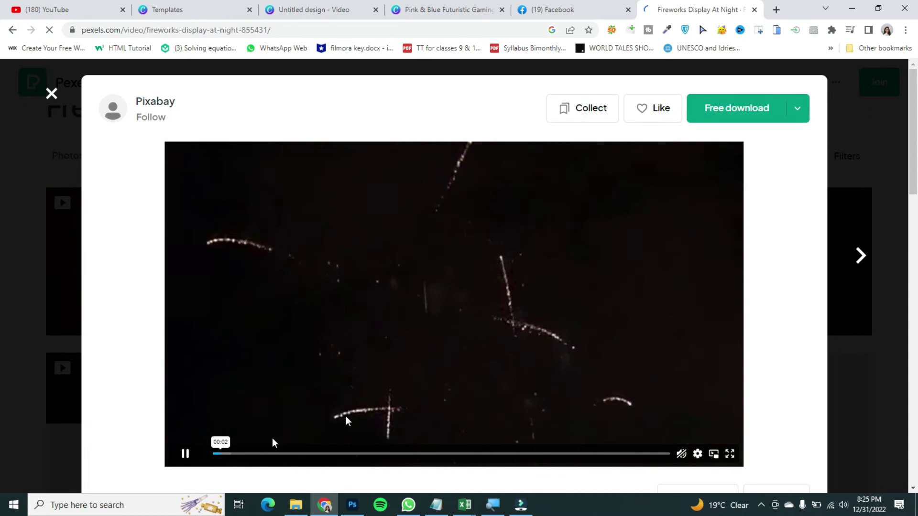
pyautogui.click(241, 453)
pyautogui.click(213, 454)
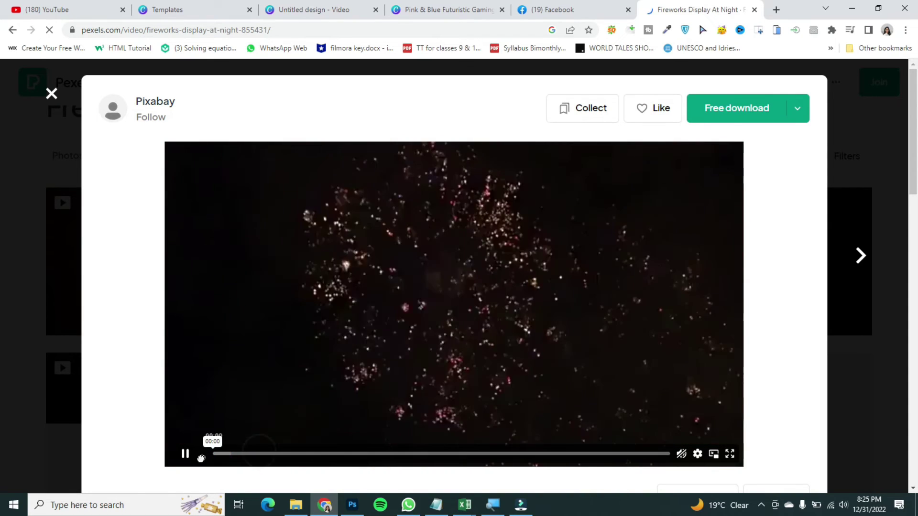
pyautogui.click(182, 456)
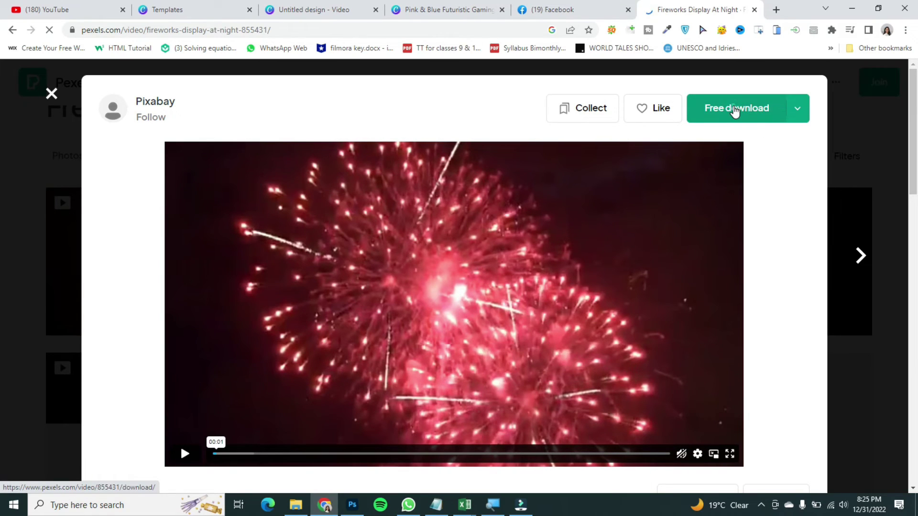
pyautogui.click(733, 111)
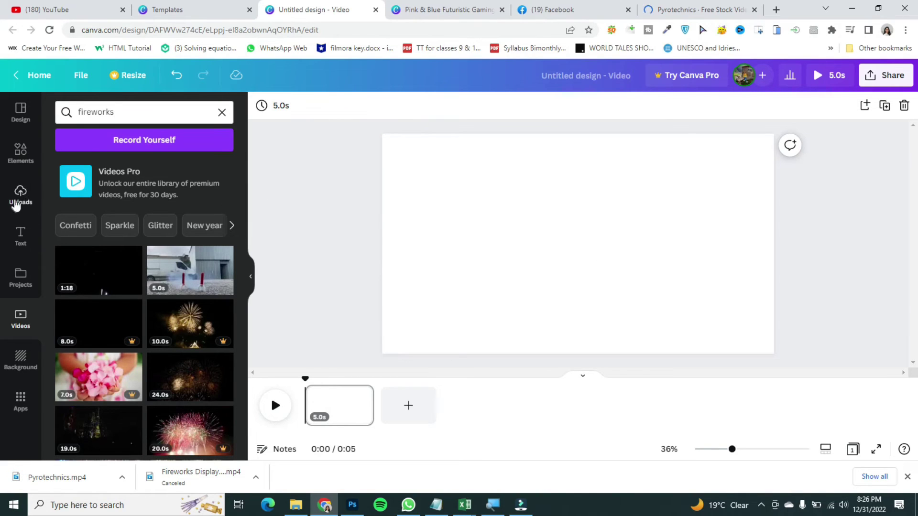
# Switch to the untitled Canva video design and upload the Pyrotechnics video from the Downloads folder
pyautogui.click(20, 201)
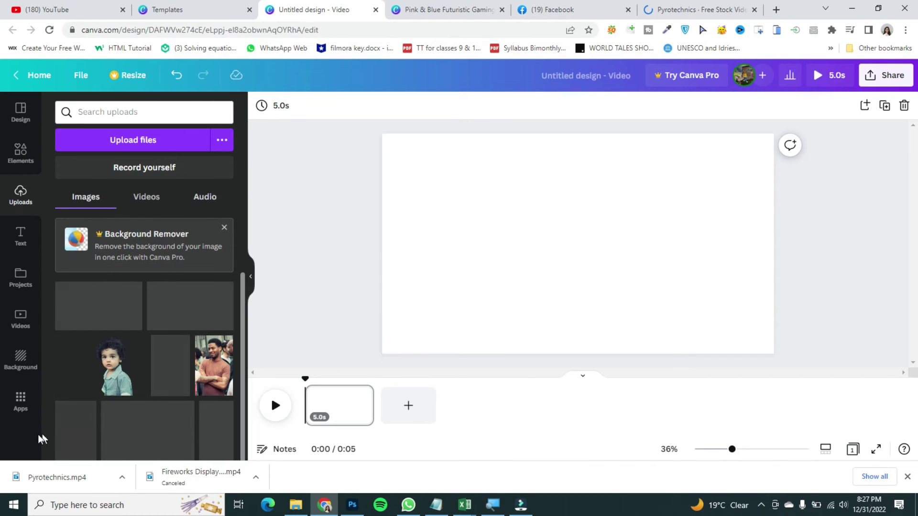
pyautogui.click(146, 143)
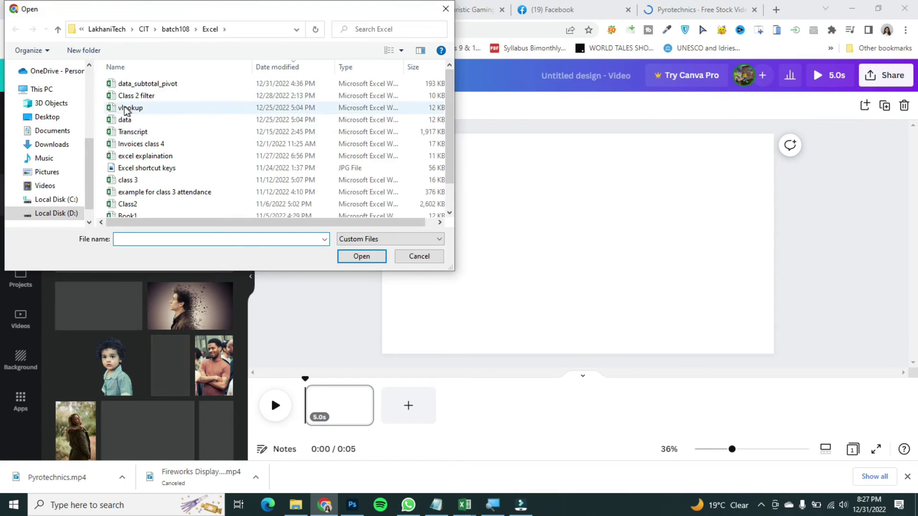
pyautogui.click(51, 144)
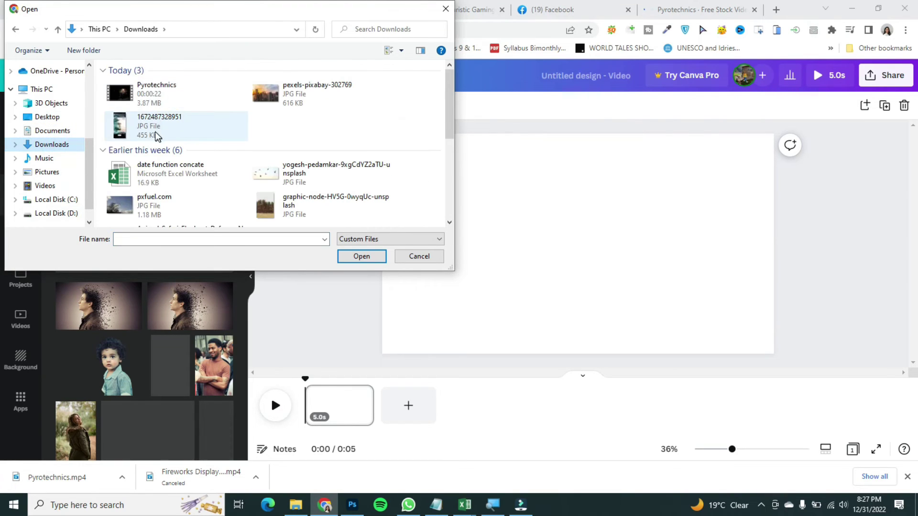
pyautogui.click(154, 100)
pyautogui.click(362, 256)
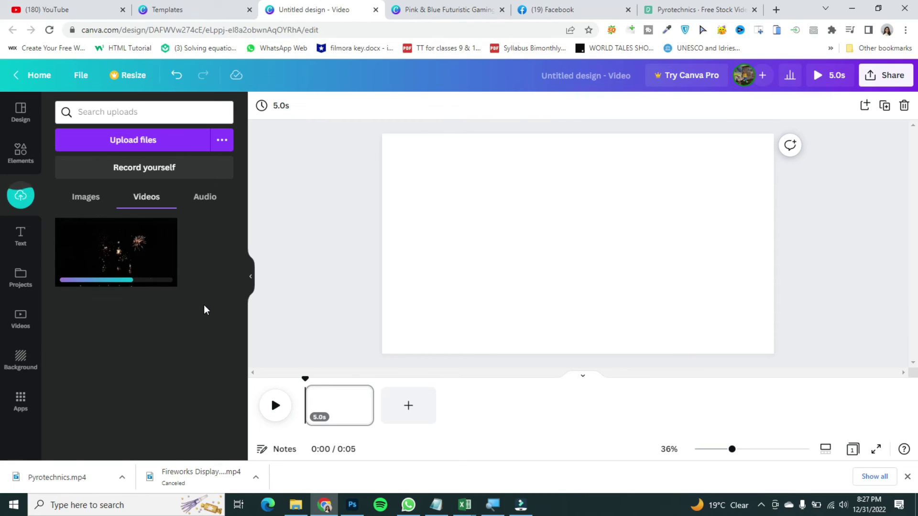
# Fill the blank page with the uploaded fireworks video and preview it from the start
pyautogui.moveTo(106, 241); pyautogui.dragTo(386, 248)
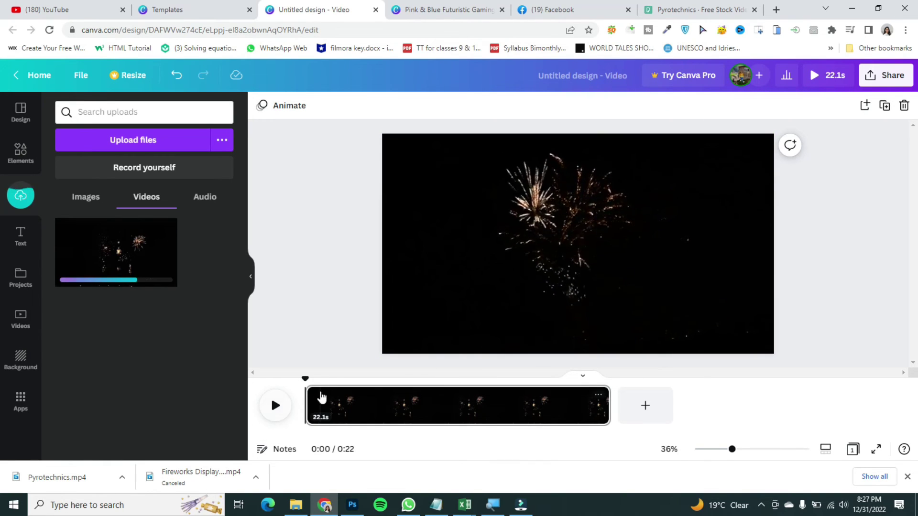
pyautogui.moveTo(307, 377); pyautogui.dragTo(356, 378)
pyautogui.moveTo(483, 368); pyautogui.dragTo(582, 377)
pyautogui.moveTo(368, 393); pyautogui.dragTo(304, 406)
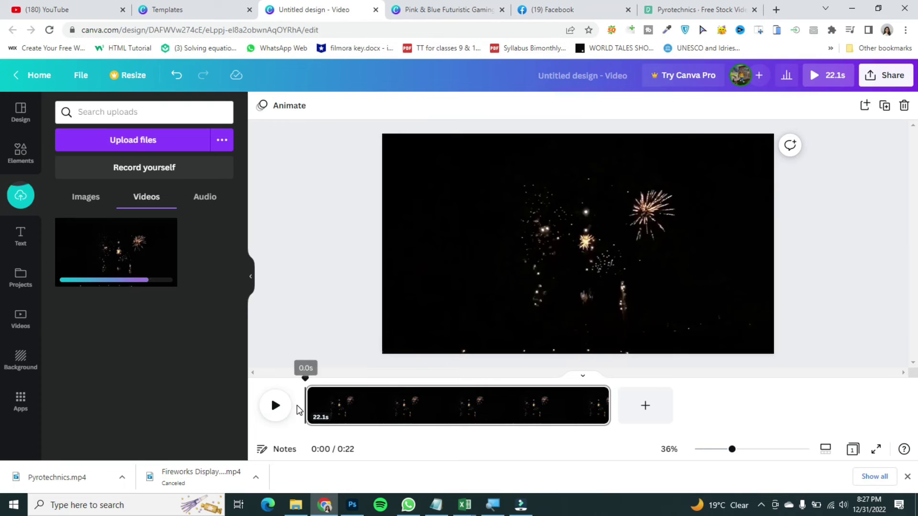
pyautogui.click(271, 405)
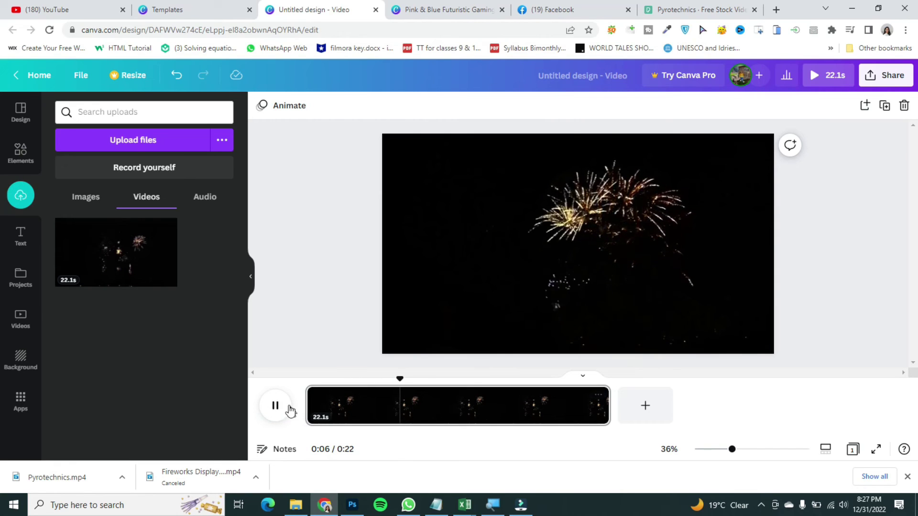
pyautogui.click(289, 409)
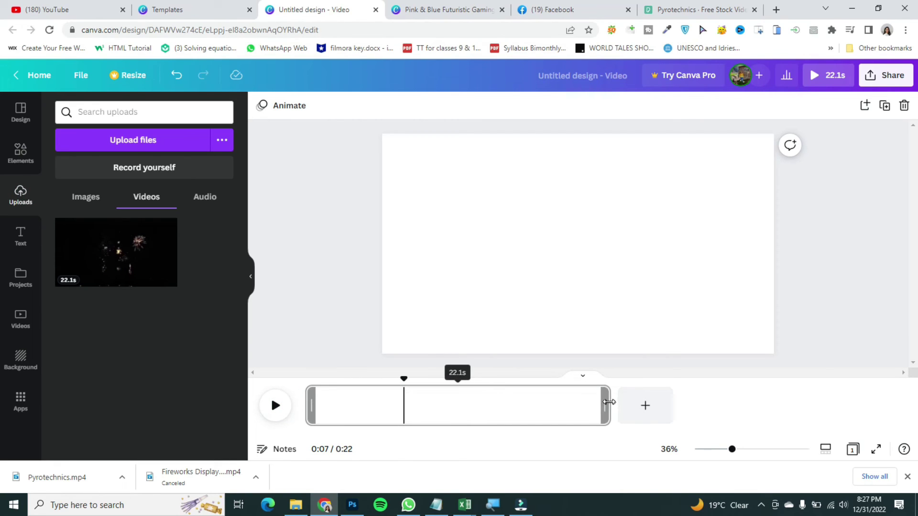
# Trim the fireworks page to 7.8 s on the timeline and play it from the start
pyautogui.moveTo(588, 406); pyautogui.dragTo(409, 424)
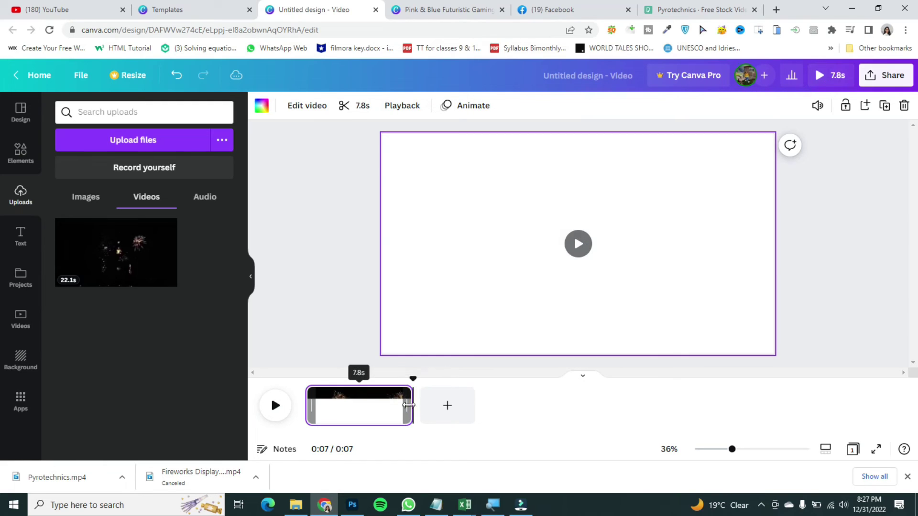
pyautogui.moveTo(412, 380); pyautogui.dragTo(293, 389)
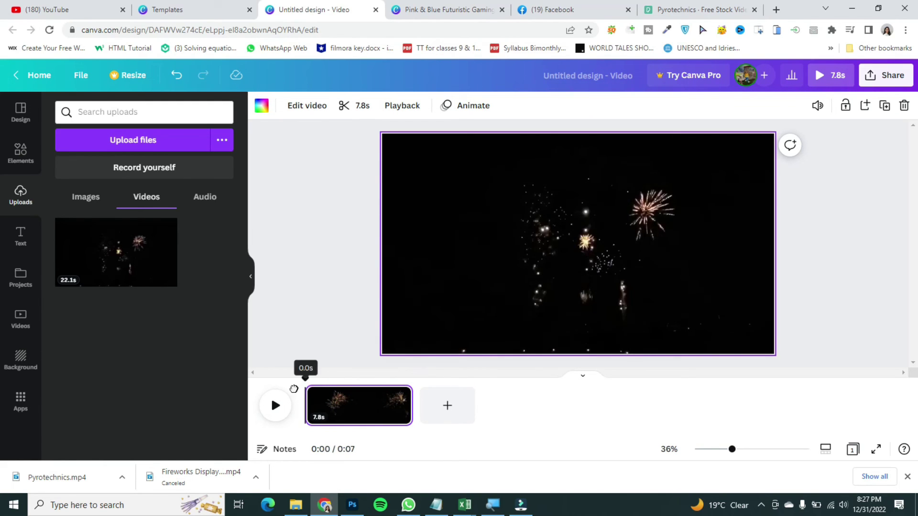
pyautogui.click(275, 406)
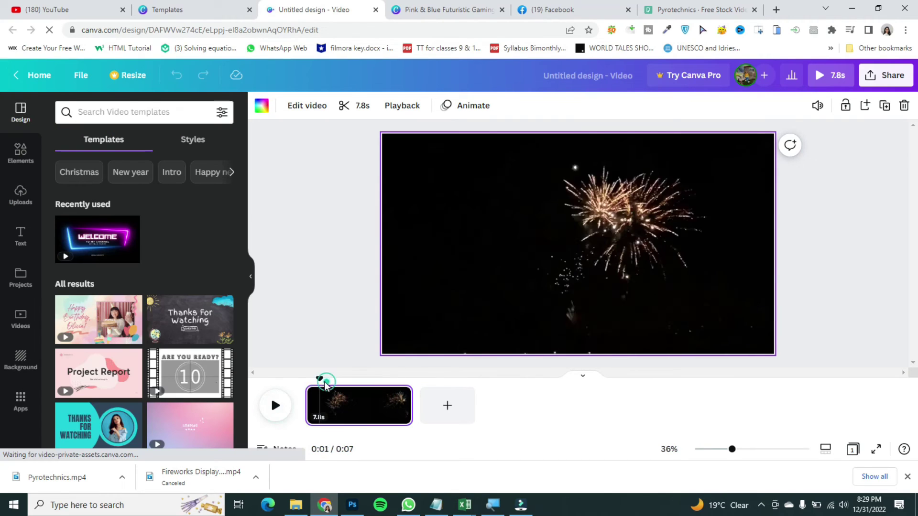
# Scrub through the trimmed fireworks clip, play part of it and return the playhead to the start
pyautogui.moveTo(303, 379); pyautogui.dragTo(356, 379)
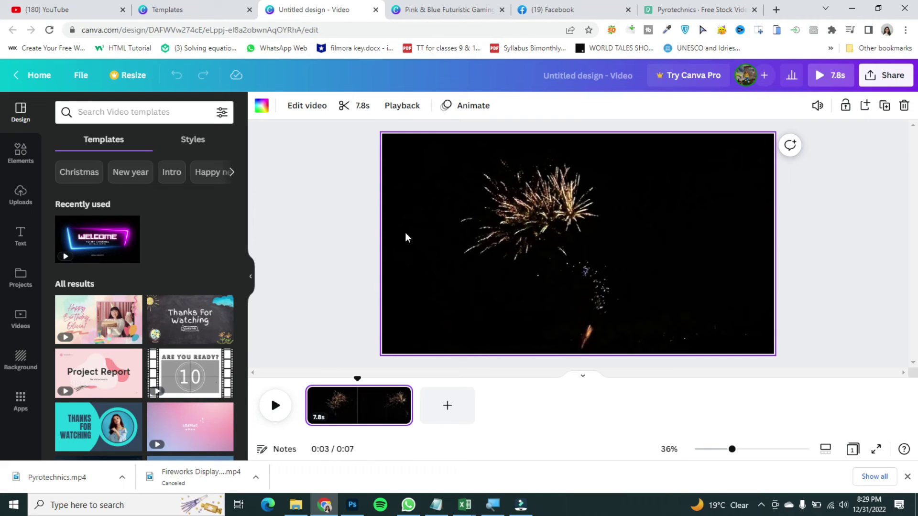
pyautogui.click(598, 235)
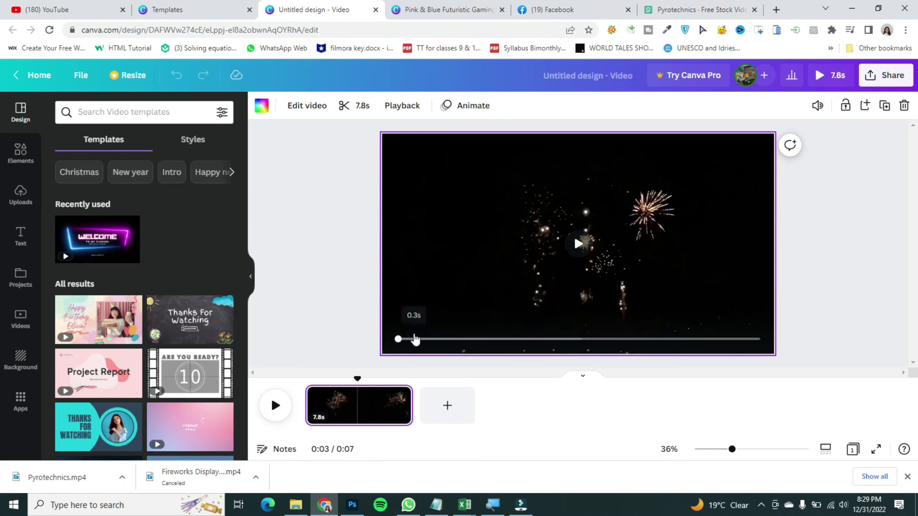
pyautogui.moveTo(357, 376); pyautogui.dragTo(307, 380)
pyautogui.click(274, 405)
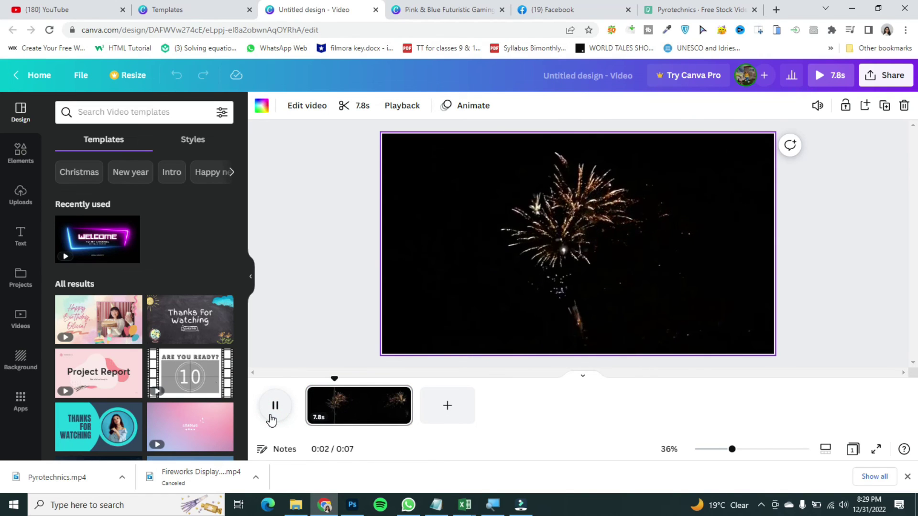
pyautogui.click(271, 410)
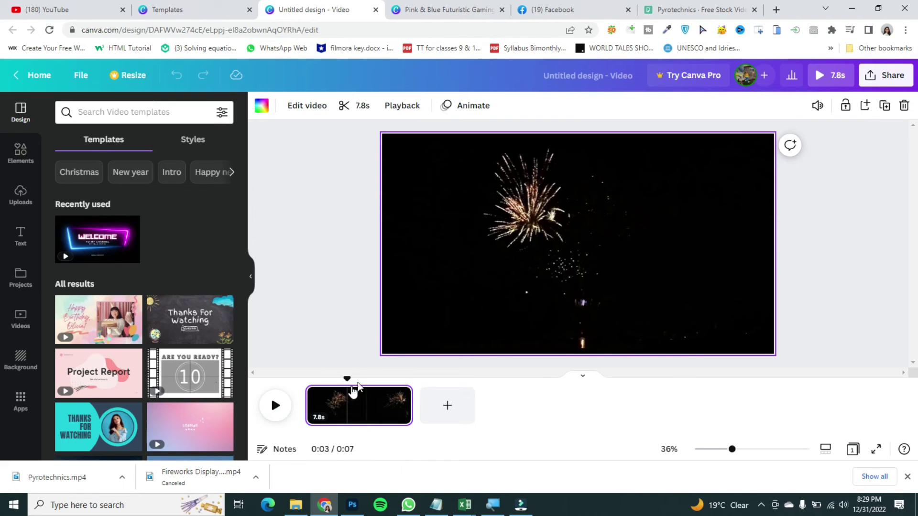
pyautogui.moveTo(343, 379); pyautogui.dragTo(276, 385)
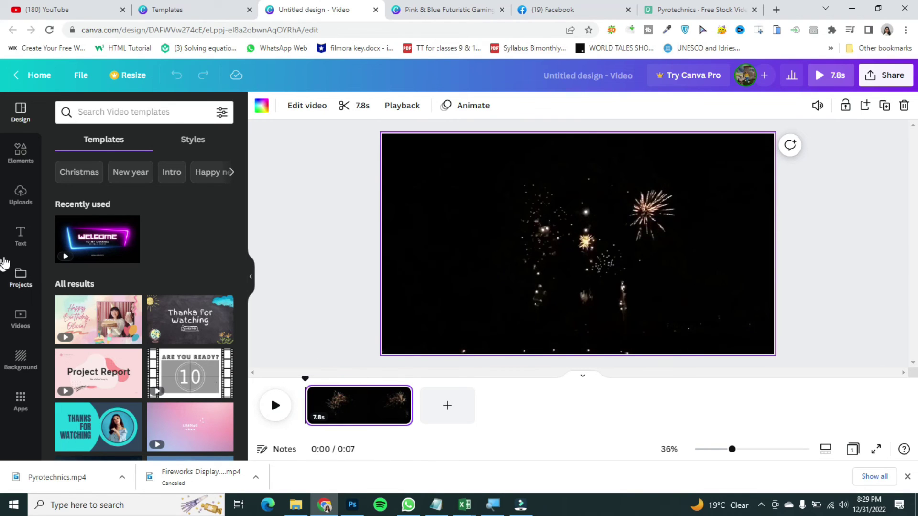
# Add the yellow neon "Sparkle" font combination on top of the fireworks video
pyautogui.click(19, 236)
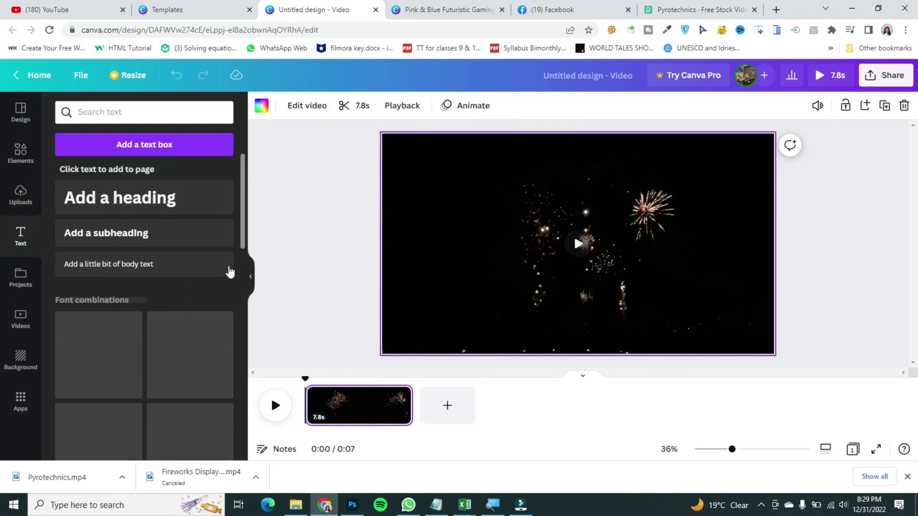
pyautogui.moveTo(247, 242); pyautogui.dragTo(252, 304)
pyautogui.moveTo(174, 341); pyautogui.dragTo(556, 247)
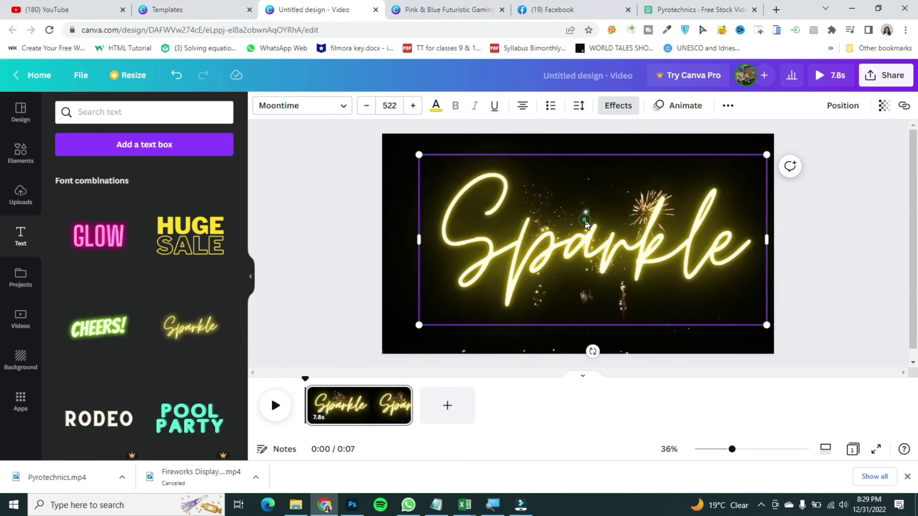
# Replace the neon "Sparkle" text with "Happy New year"
pyautogui.doubleClick(585, 221)
pyautogui.write('Happ')
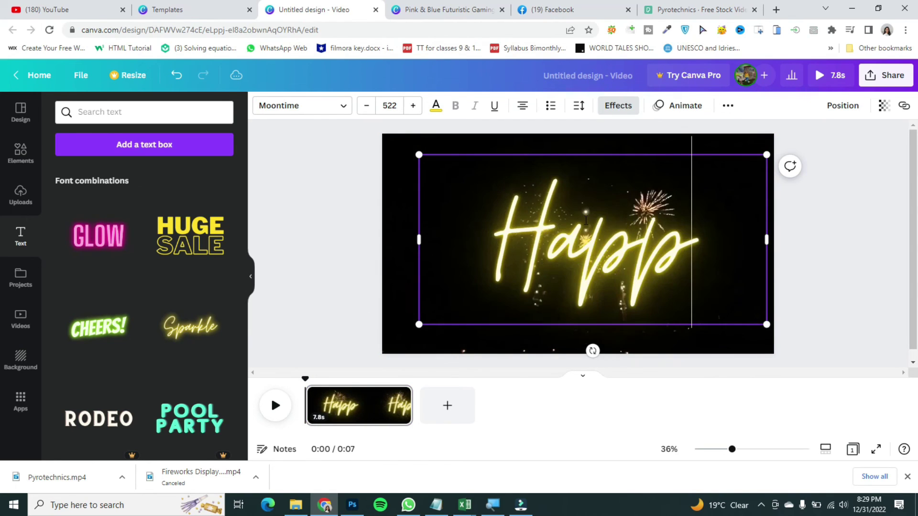
pyautogui.write('y new ya')
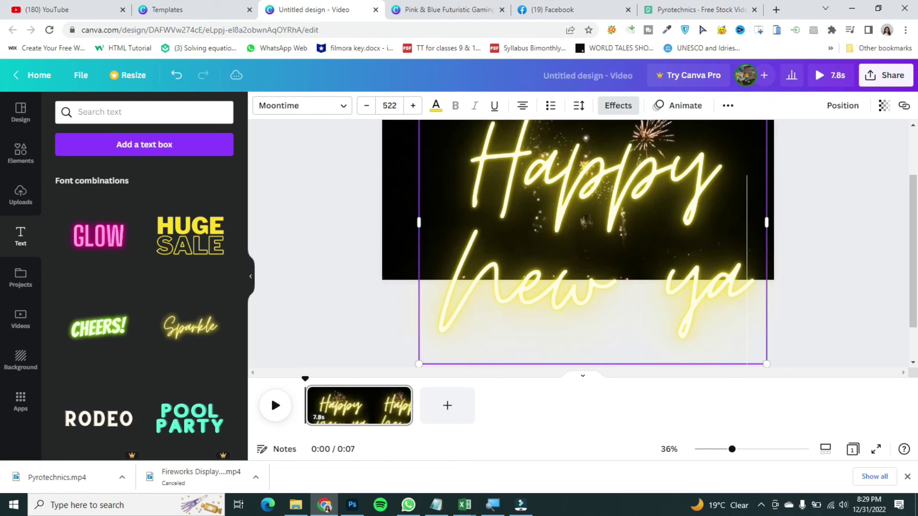
pyautogui.write('ar')
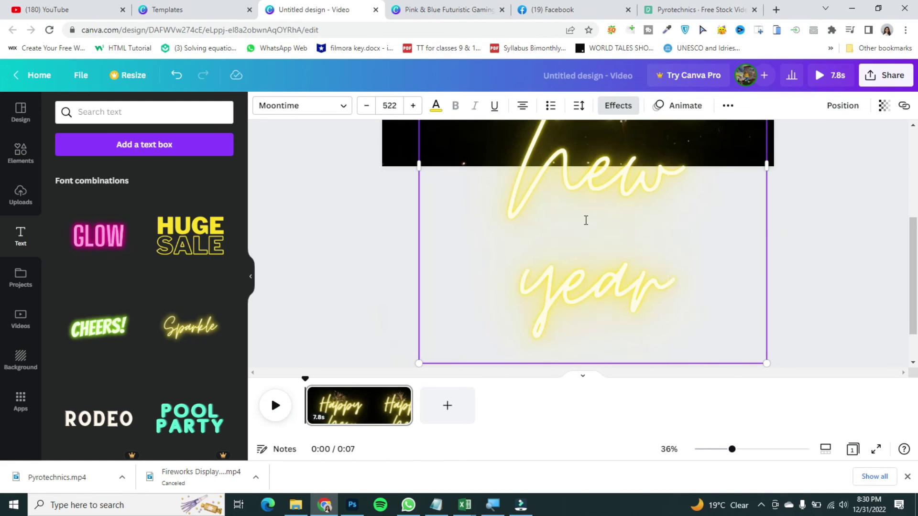
# Set the whole greeting text's font size to 300 and centre the text box on the fireworks page
pyautogui.hotkey('ctrl', 'a')
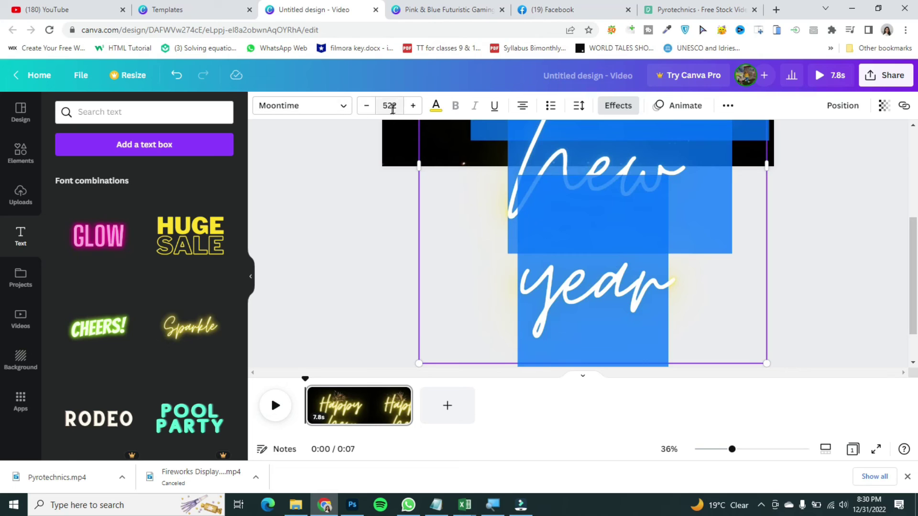
pyautogui.click(372, 109)
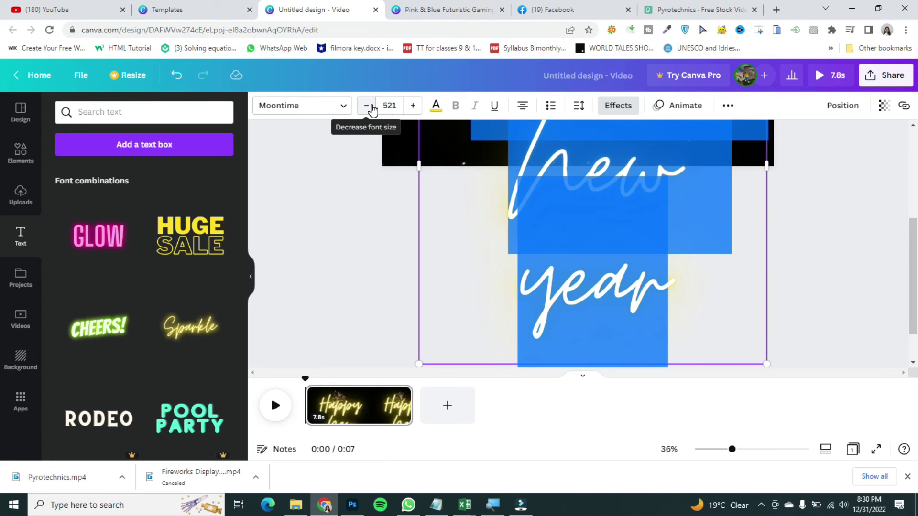
pyautogui.write('300')
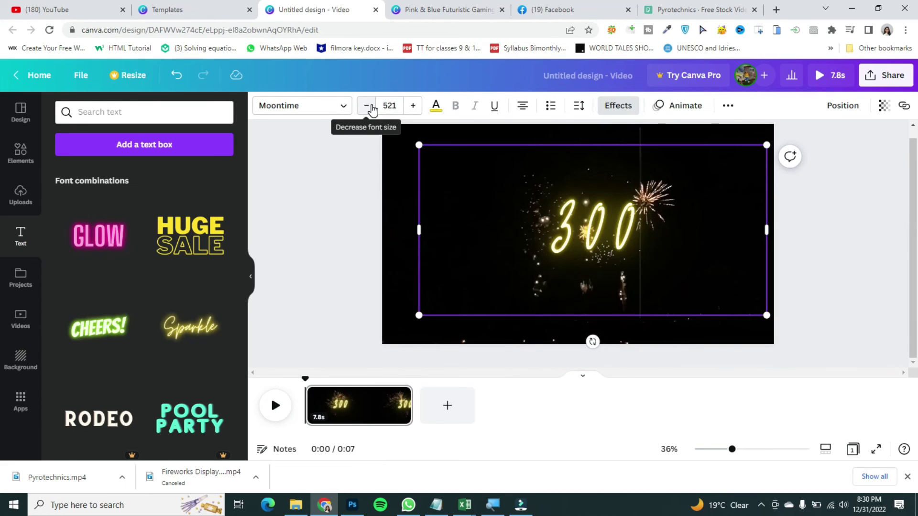
pyautogui.hotkey('ctrl', 'z')
pyautogui.click(385, 105)
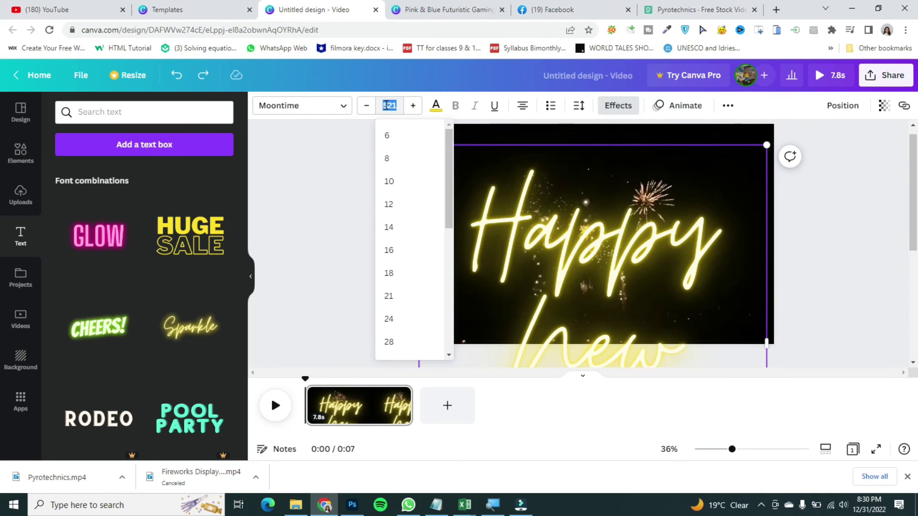
pyautogui.write('300')
pyautogui.press('Return')
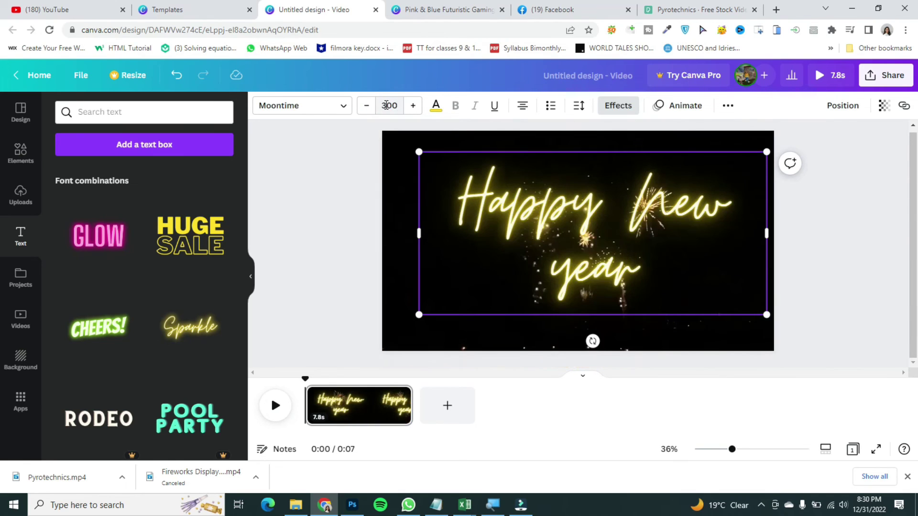
pyautogui.click(844, 275)
pyautogui.moveTo(607, 202); pyautogui.dragTo(592, 204)
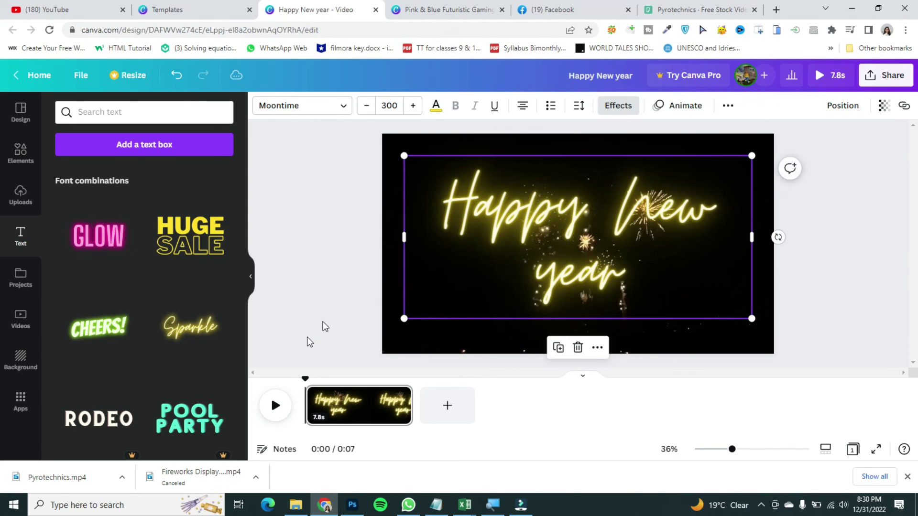
# Play part of the page to preview the greeting over the fireworks, and pull the playhead back to about 3 s
pyautogui.click(276, 406)
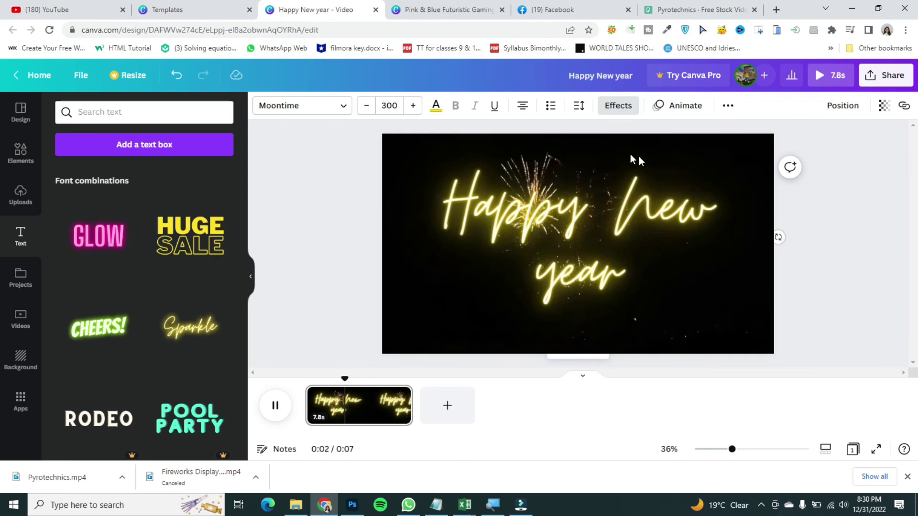
pyautogui.click(278, 407)
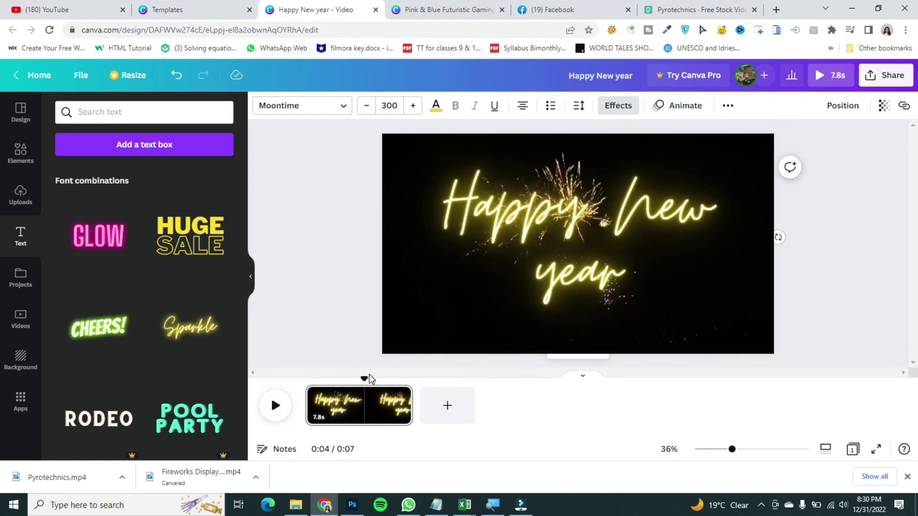
pyautogui.moveTo(364, 381); pyautogui.dragTo(355, 379)
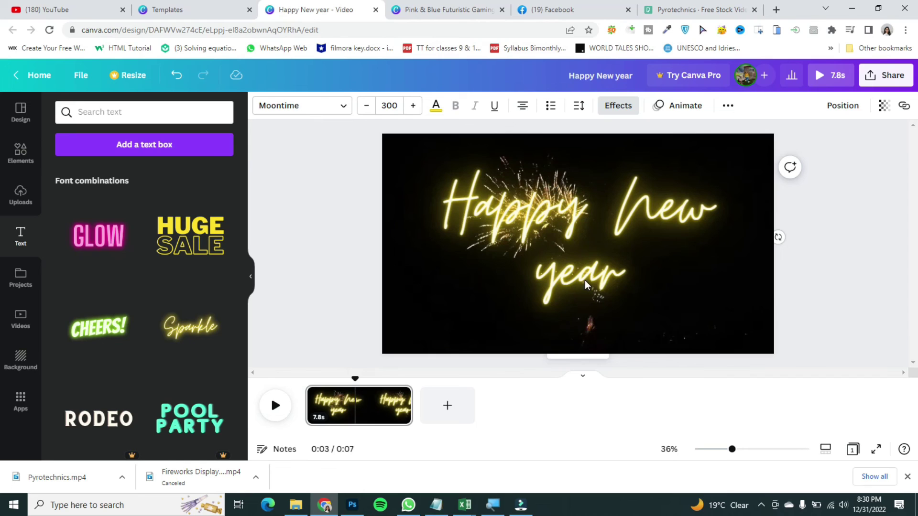
# Apply the Pan text animation on enter to the greeting after trying Fade, and play the page to preview it
pyautogui.click(515, 204)
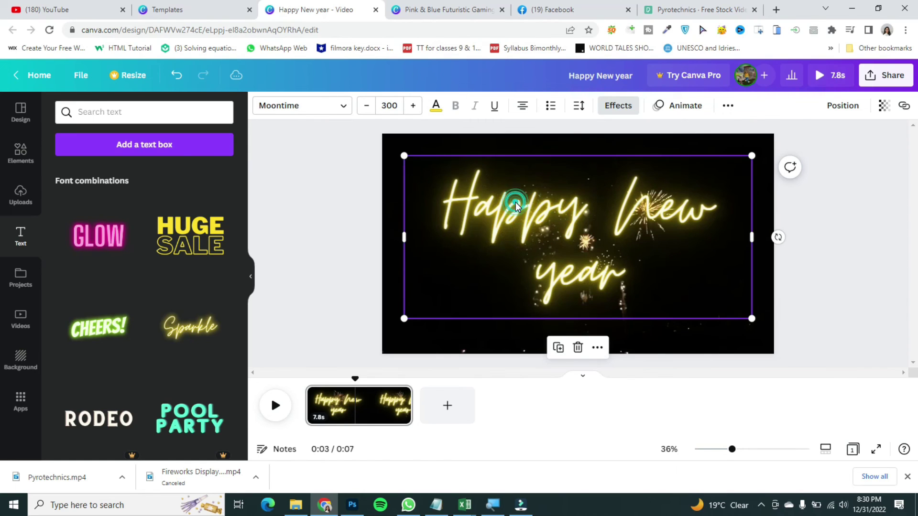
pyautogui.click(675, 104)
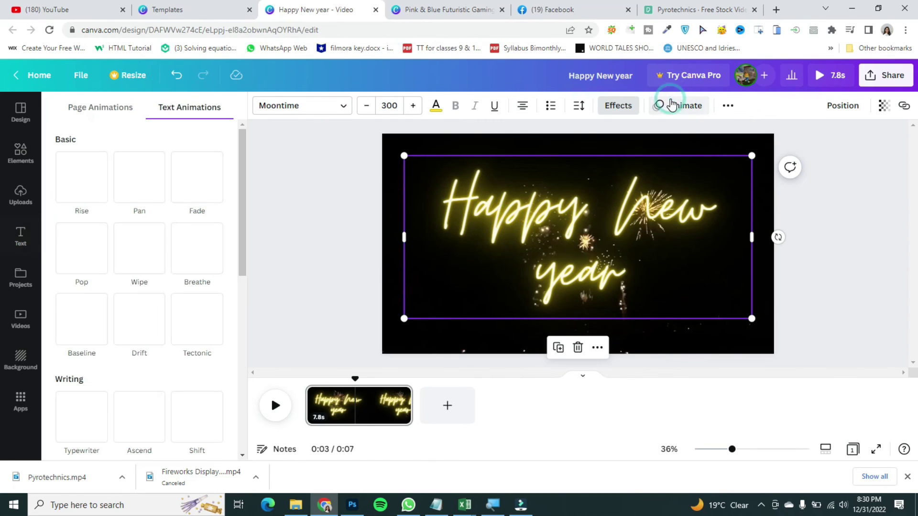
pyautogui.click(202, 180)
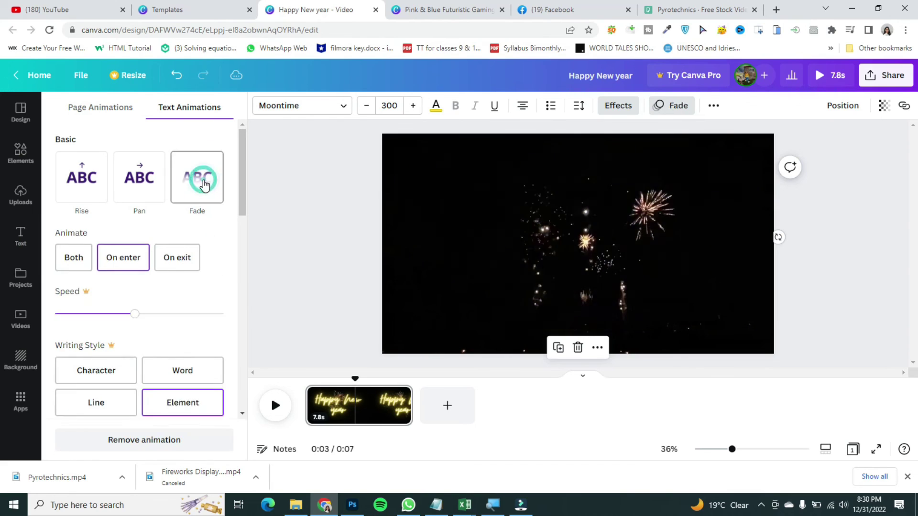
pyautogui.click(140, 191)
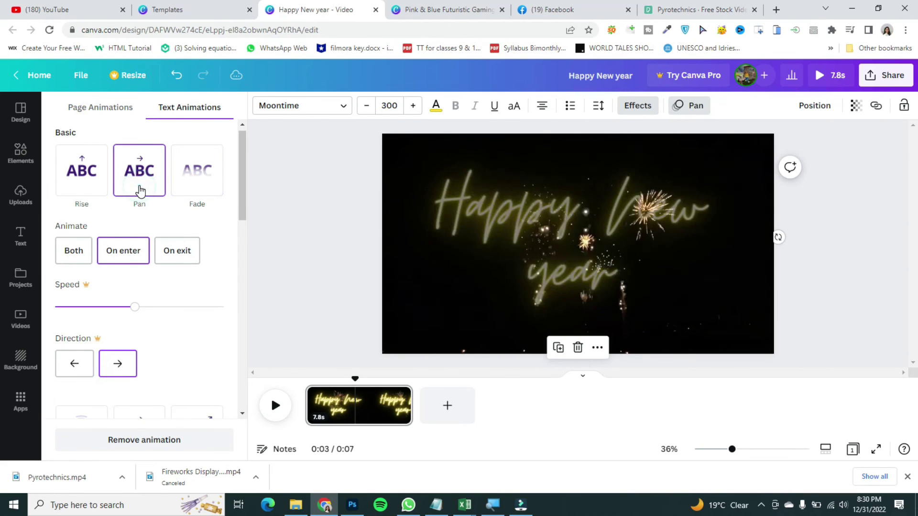
pyautogui.click(275, 406)
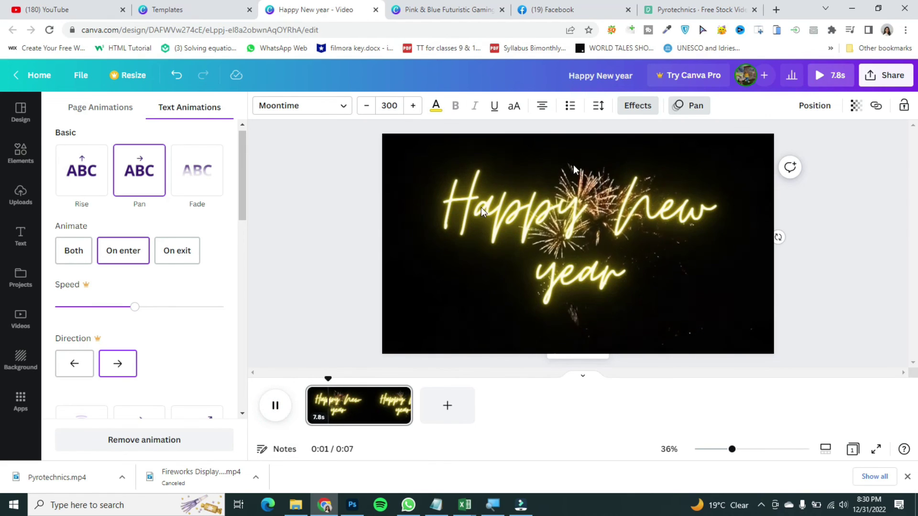
pyautogui.click(280, 413)
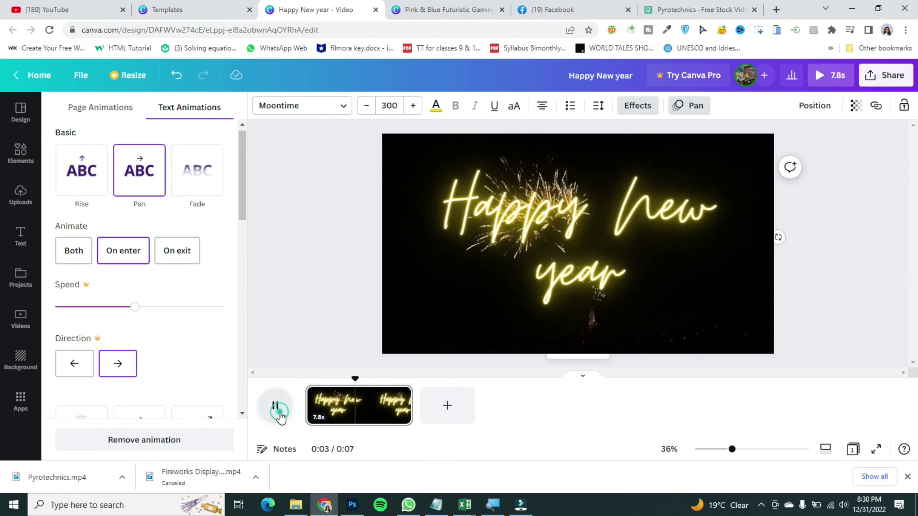
# Cut the greeting text from the page and split the fireworks page at about 3.3 s
pyautogui.click(538, 216)
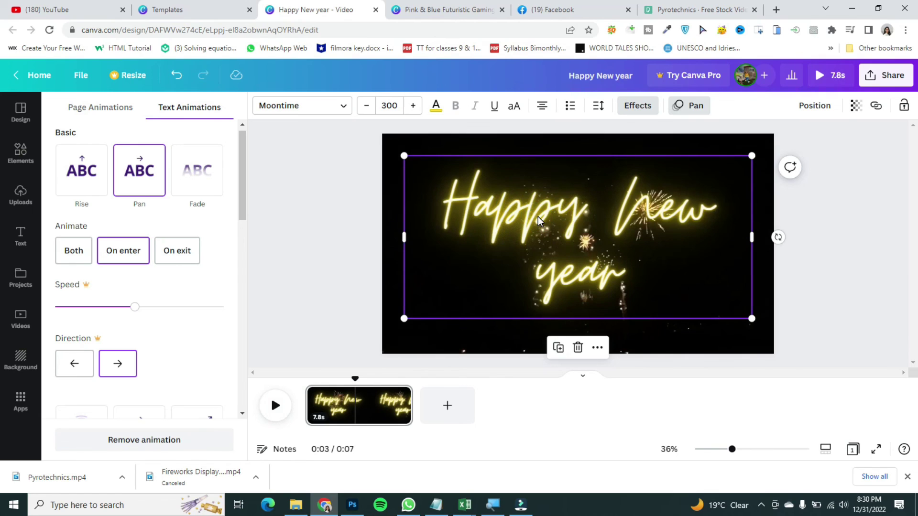
pyautogui.press('Delete')
pyautogui.moveTo(356, 378); pyautogui.dragTo(340, 381)
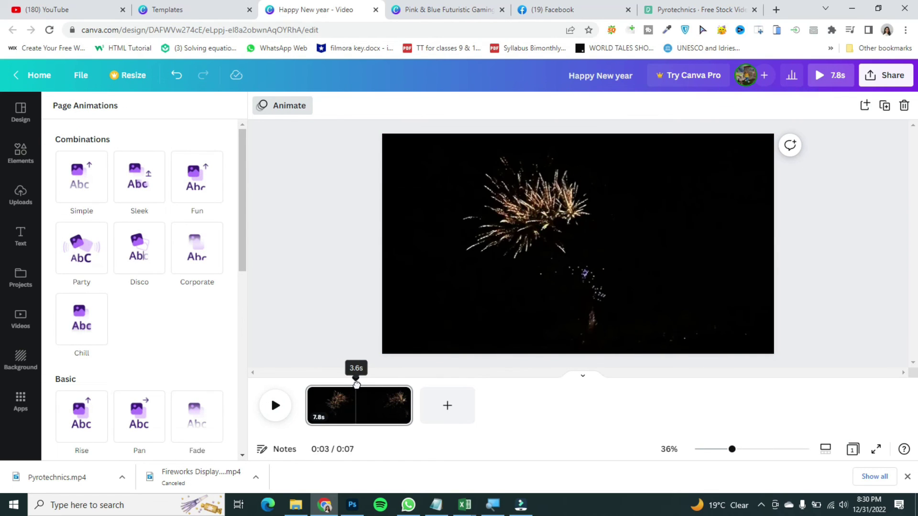
pyautogui.click(365, 407)
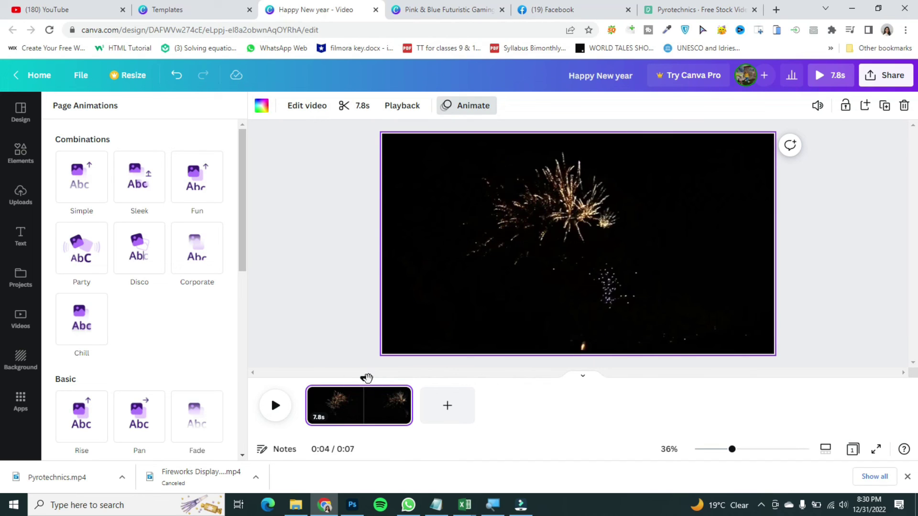
pyautogui.click(352, 404)
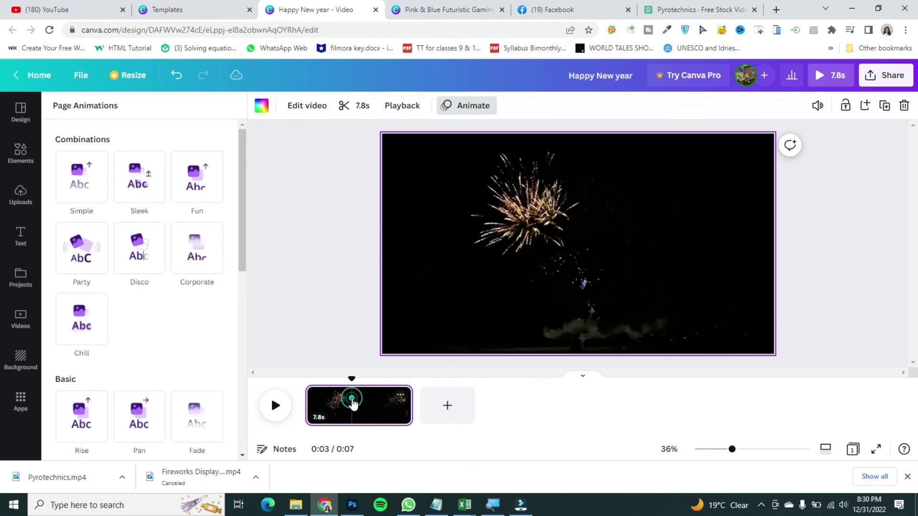
pyautogui.click(400, 399)
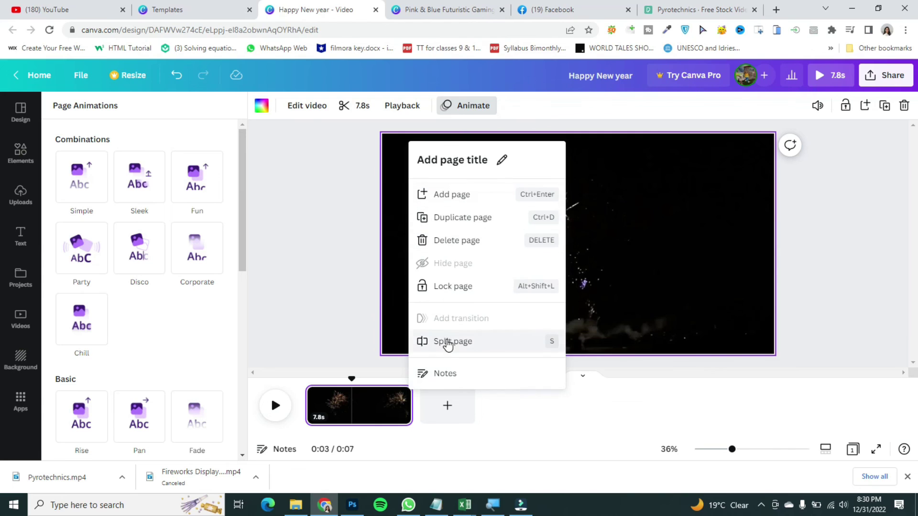
pyautogui.click(448, 343)
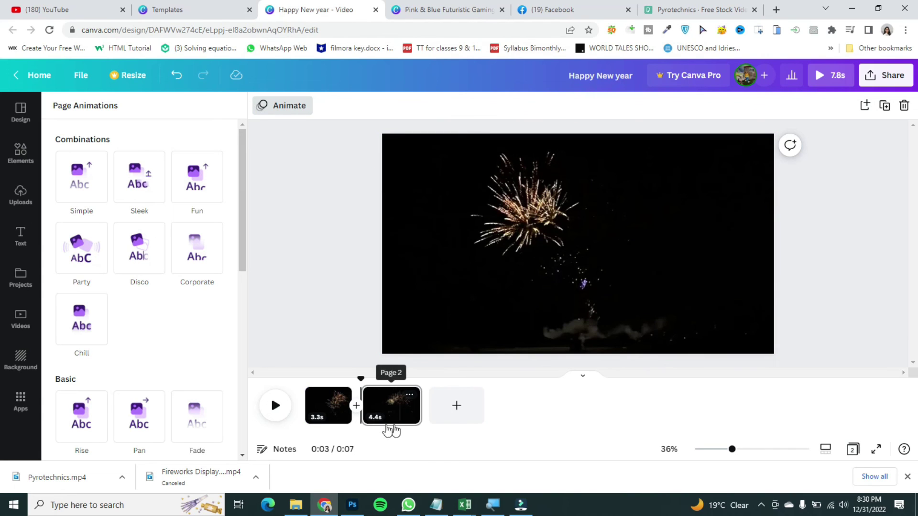
# Paste the cut greeting text onto the second fireworks page and deselect it
pyautogui.click(470, 281)
pyautogui.hotkey('ctrl', 'v')
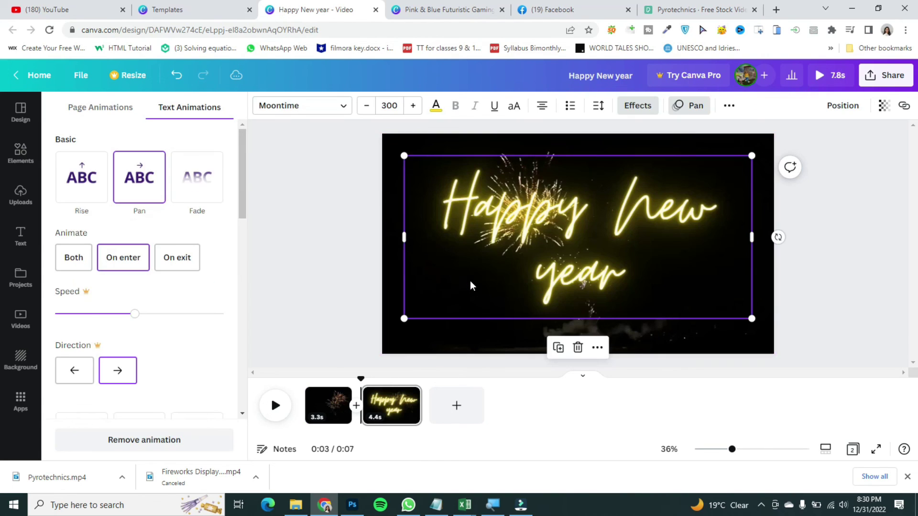
pyautogui.click(344, 290)
pyautogui.click(343, 281)
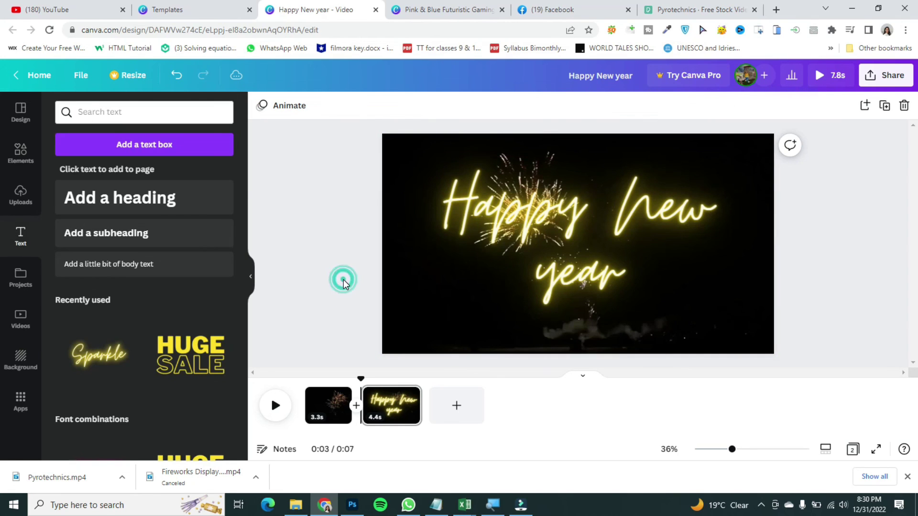
# Play the two-page video from the start to check how the greeting enters on the second page
pyautogui.moveTo(368, 376); pyautogui.dragTo(305, 378)
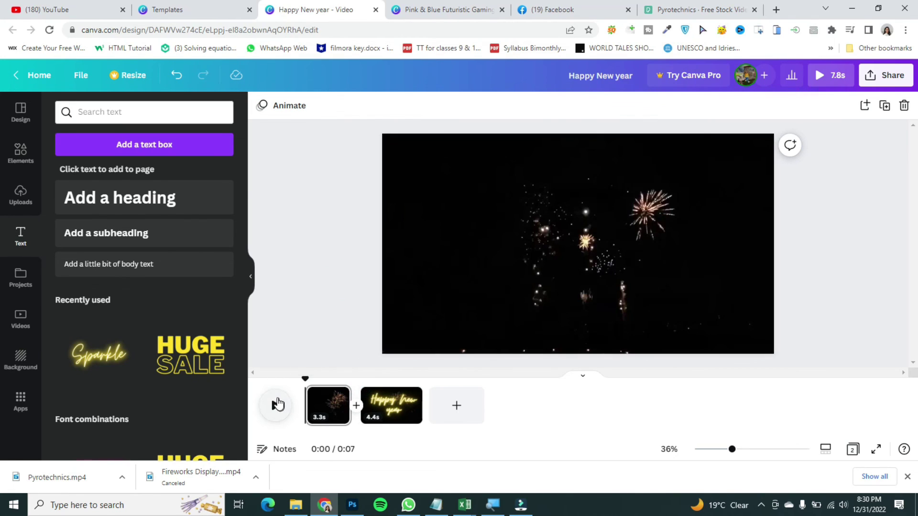
pyautogui.click(276, 403)
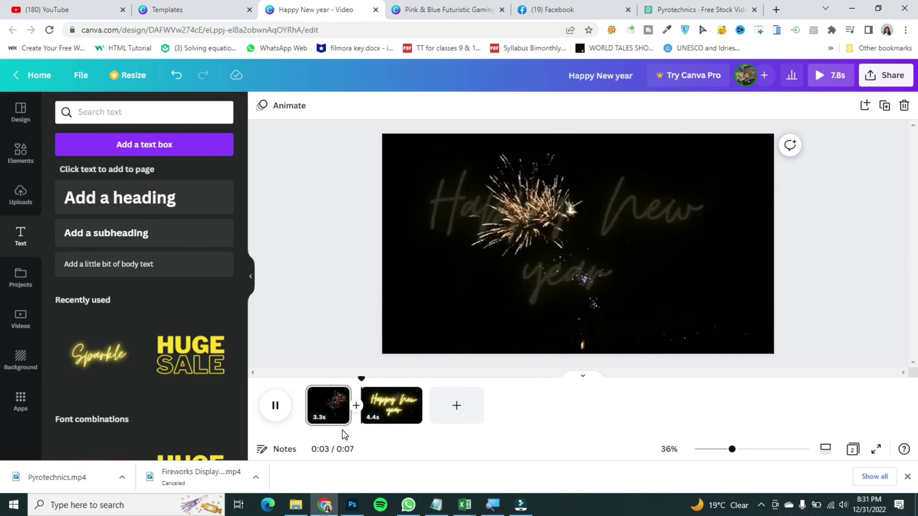
pyautogui.click(289, 410)
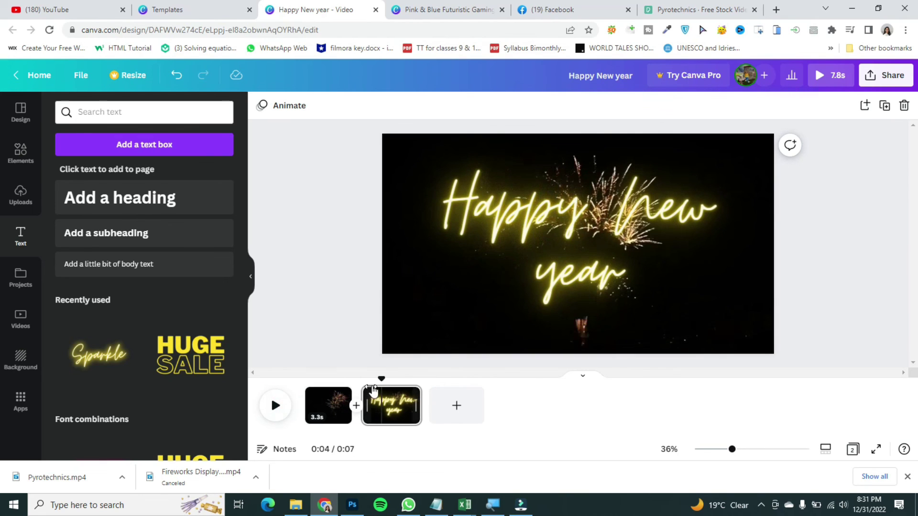
pyautogui.moveTo(381, 378); pyautogui.dragTo(305, 379)
pyautogui.click(271, 405)
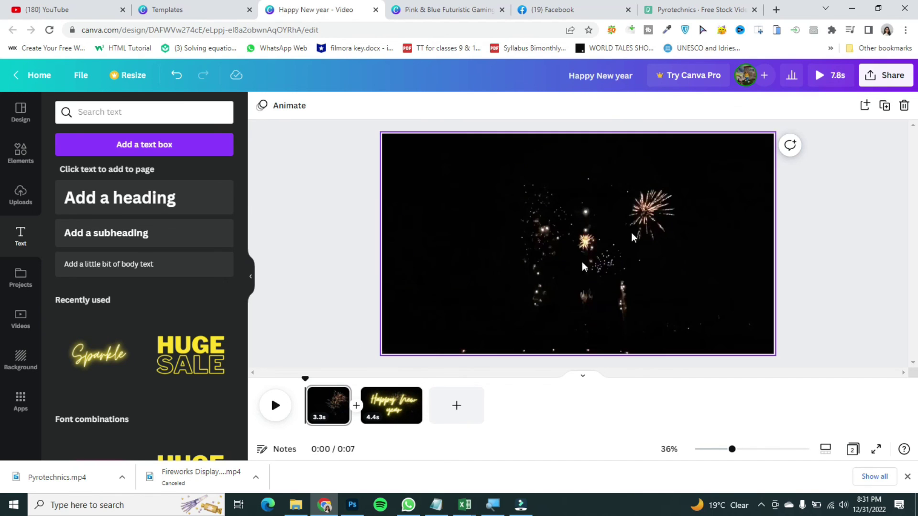
# Add a Color Wipe transition between the two fireworks pages and play the video from the start to check it
pyautogui.click(356, 415)
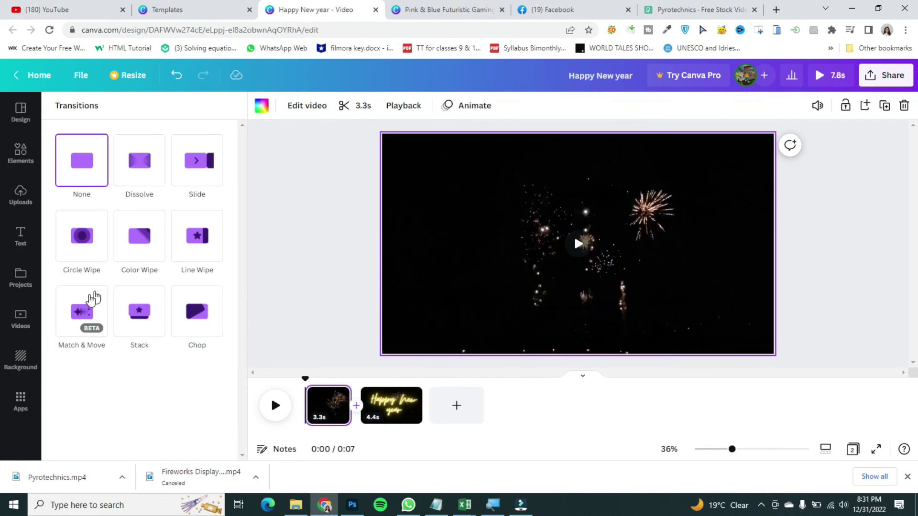
pyautogui.click(129, 254)
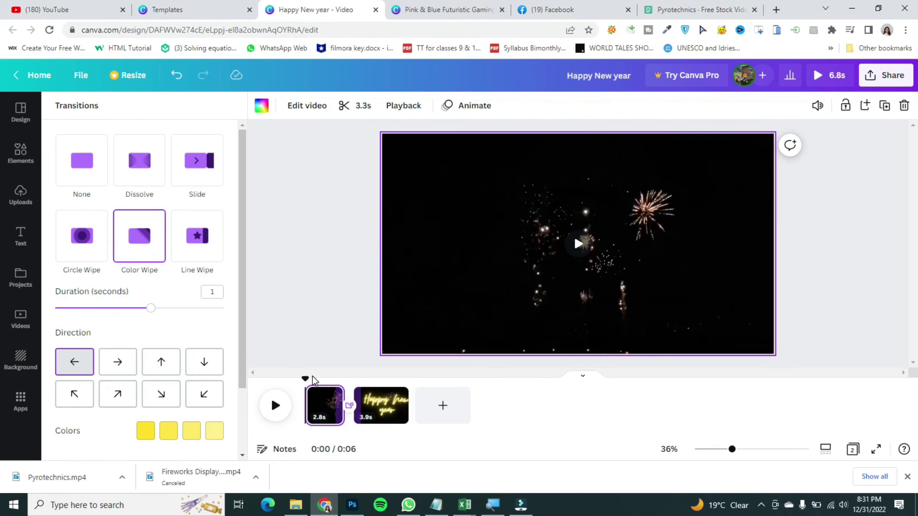
pyautogui.click(274, 403)
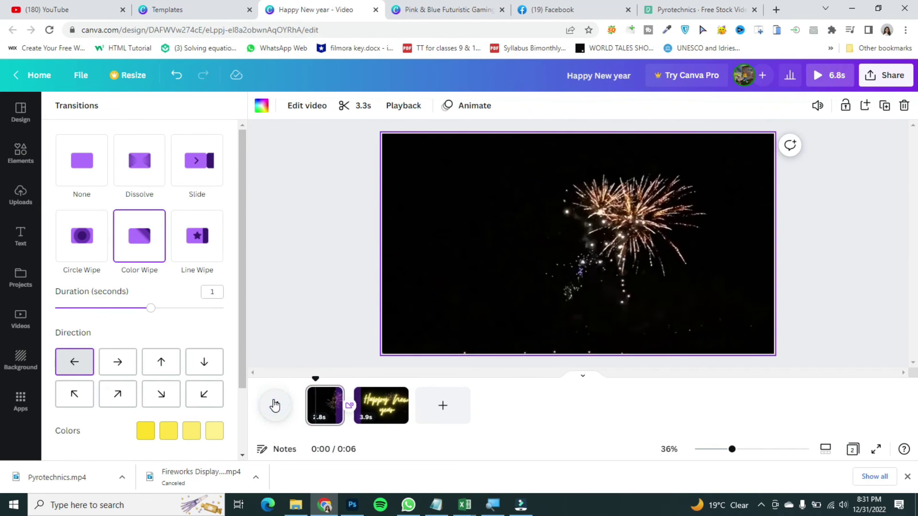
pyautogui.click(211, 510)
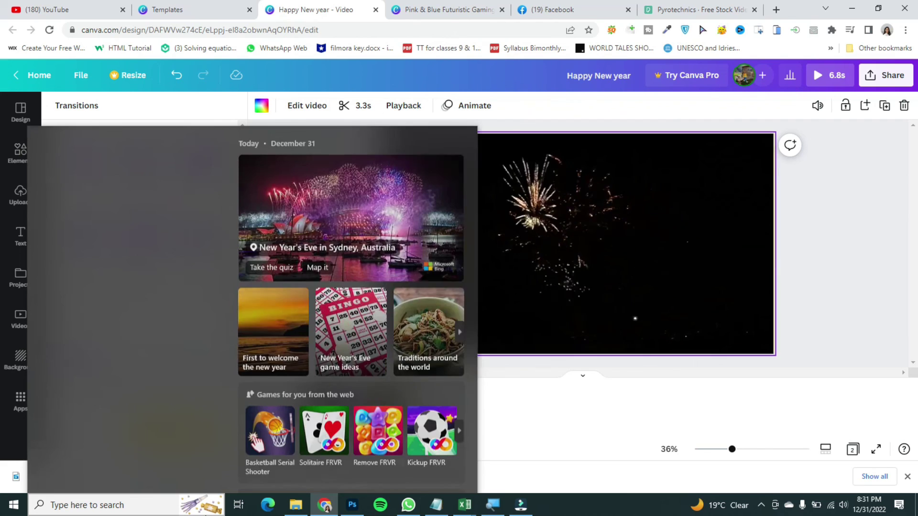
pyautogui.click(714, 328)
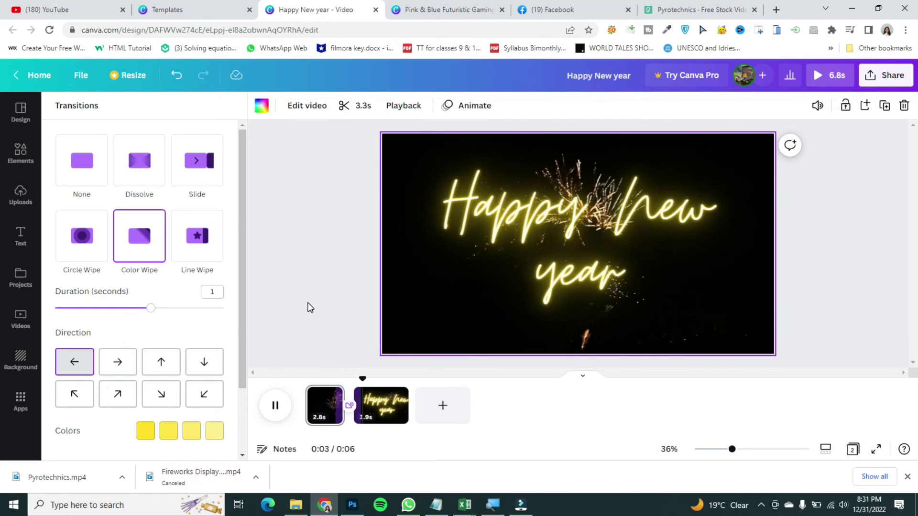
pyautogui.click(278, 414)
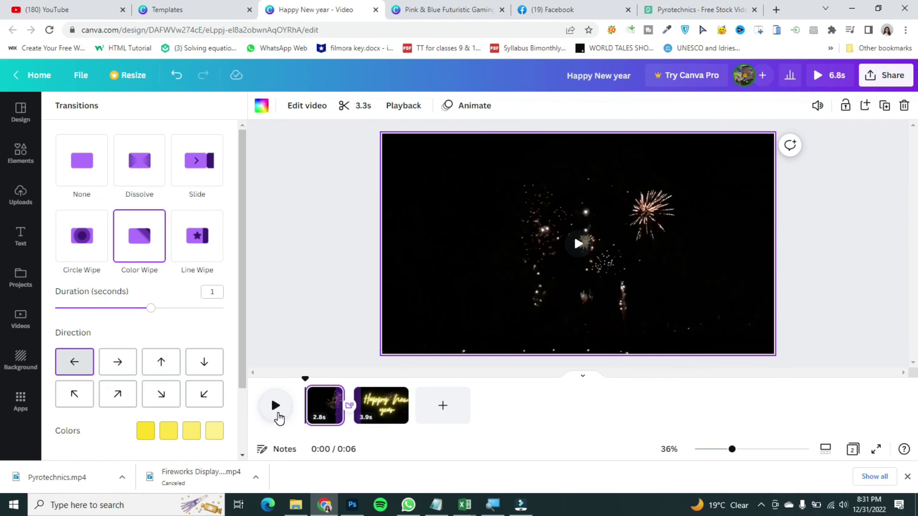
pyautogui.moveTo(304, 378); pyautogui.dragTo(254, 378)
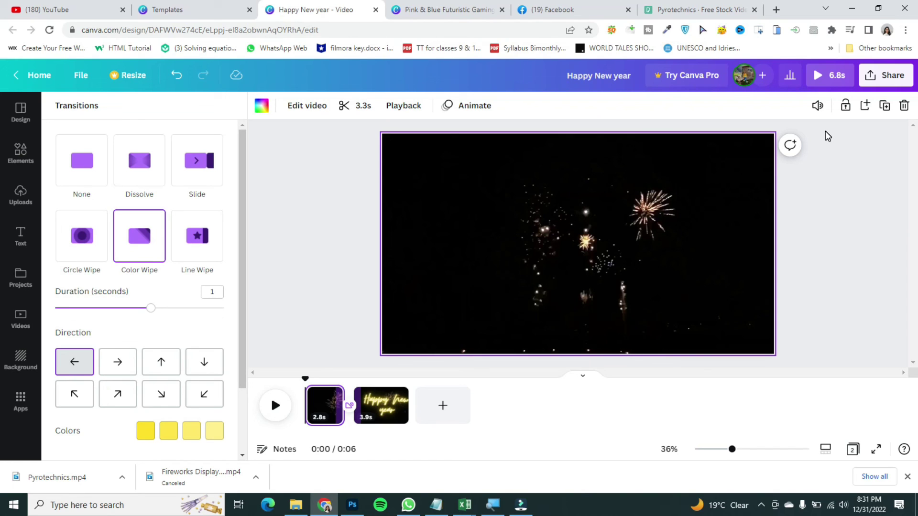
# View the design's sharing and download options and close them without exporting
pyautogui.click(893, 76)
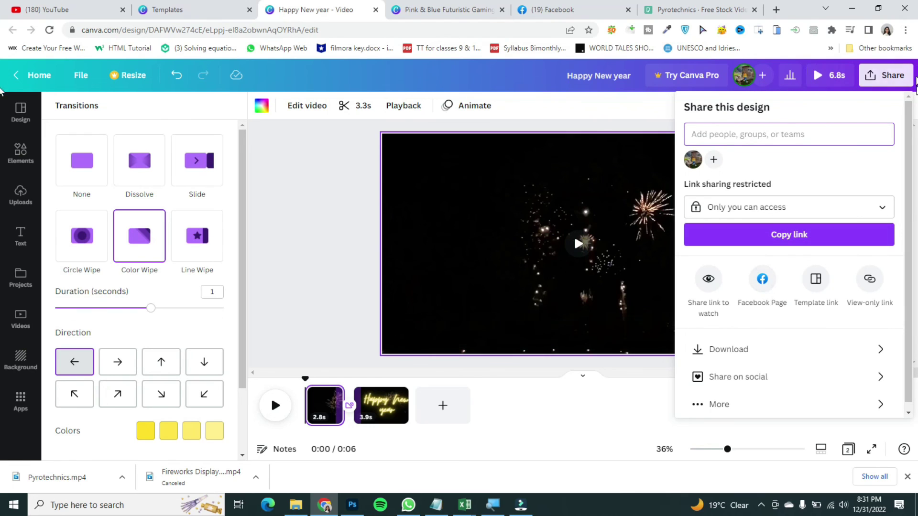
pyautogui.click(747, 339)
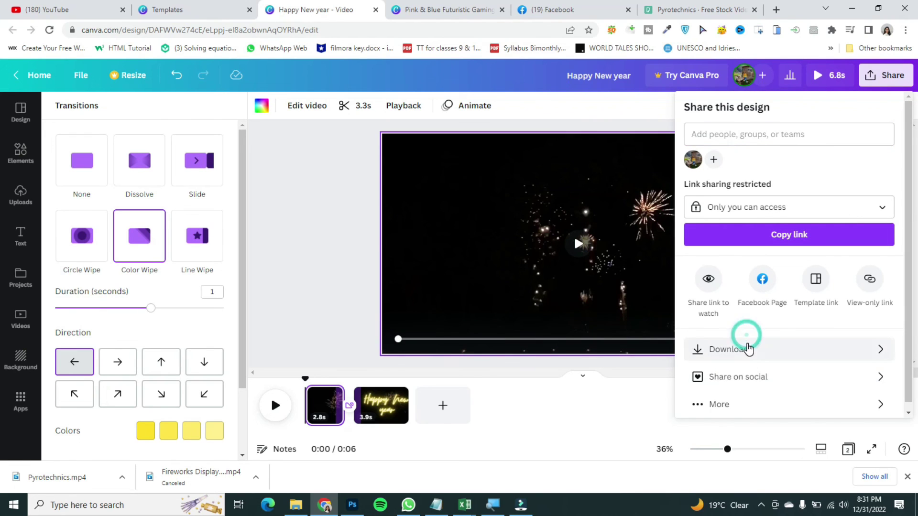
pyautogui.click(356, 354)
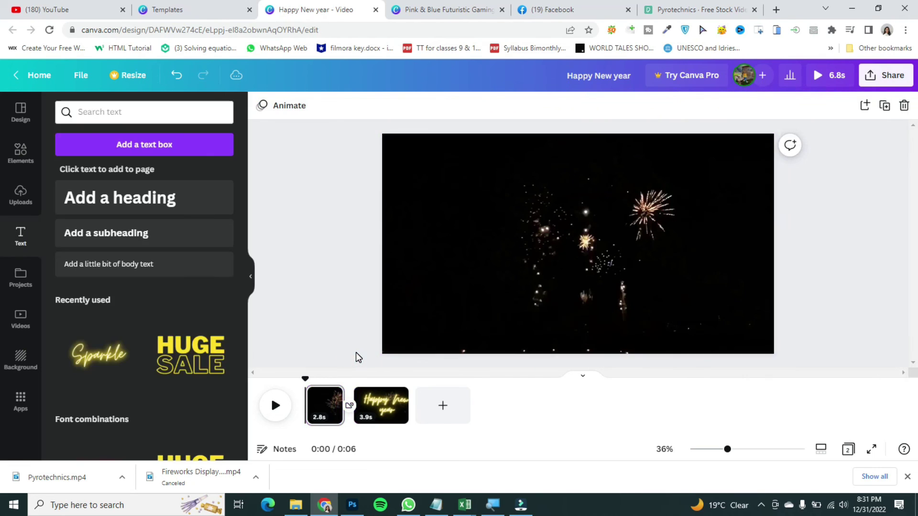